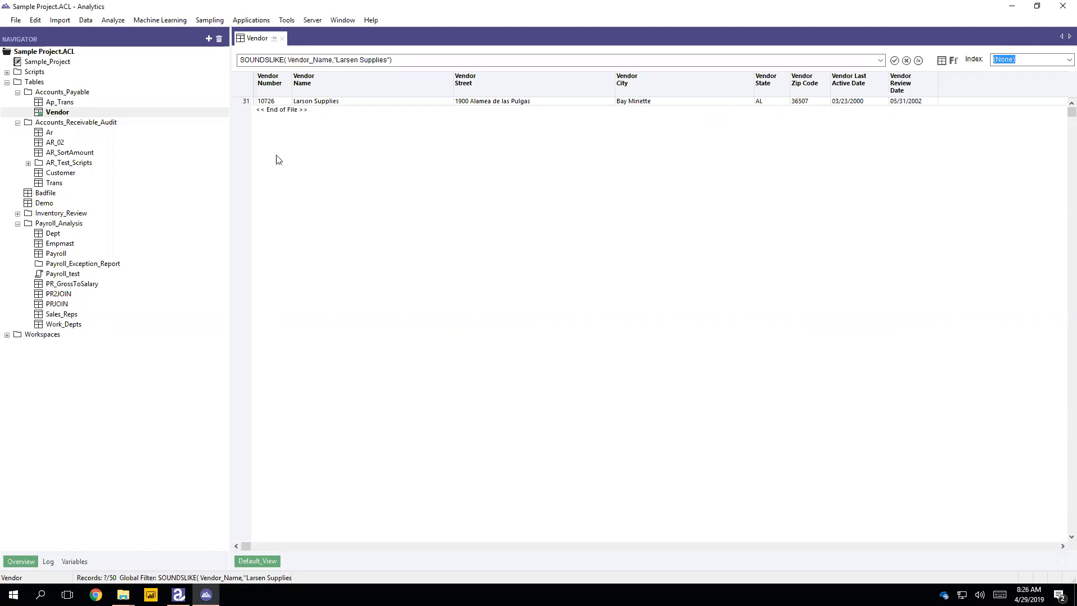
- Cancel the Join dialog without changes and collapse the Accounts_Payable and Accounts_Receivable_Audit folders
{"action": "left_click", "coordinate": [84, 20]}
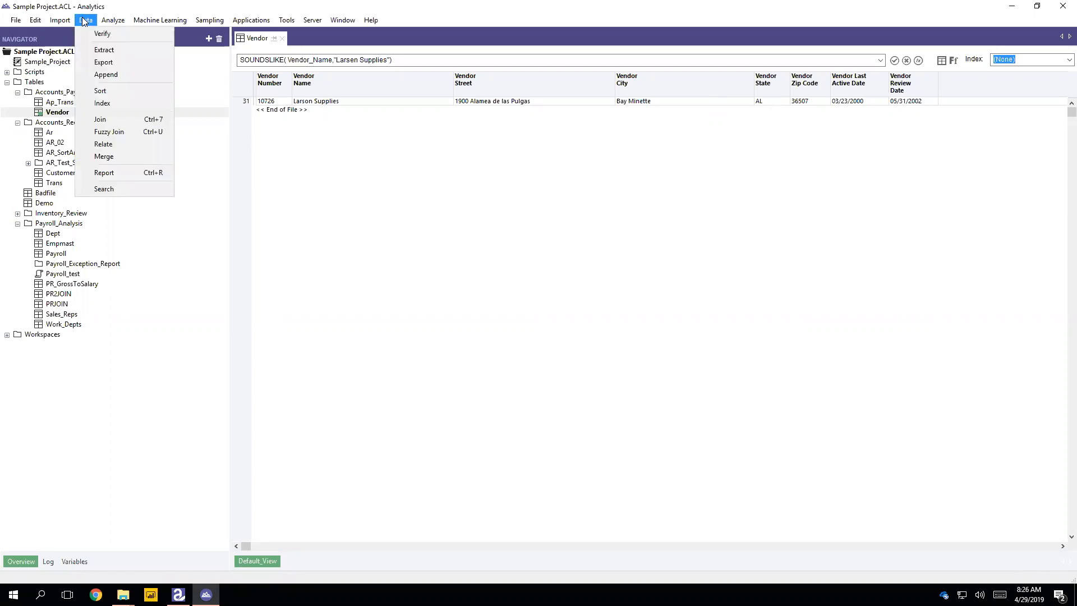
{"action": "left_click", "coordinate": [87, 23]}
{"action": "left_click", "coordinate": [88, 25]}
{"action": "left_click", "coordinate": [130, 123]}
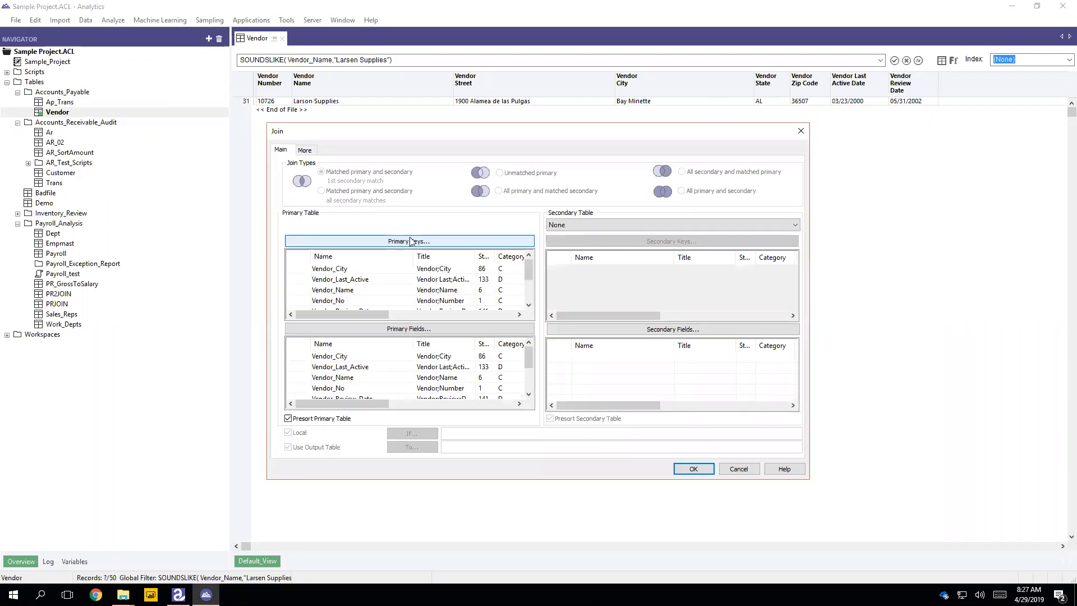
{"action": "left_click", "coordinate": [734, 468]}
{"action": "left_click", "coordinate": [17, 92]}
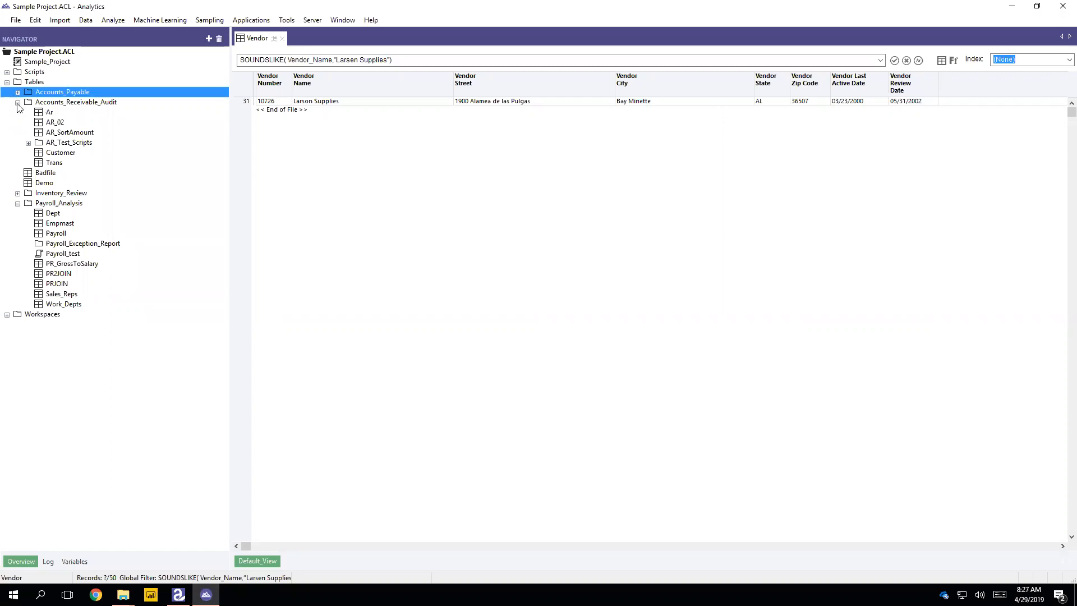
{"action": "left_click", "coordinate": [18, 102]}
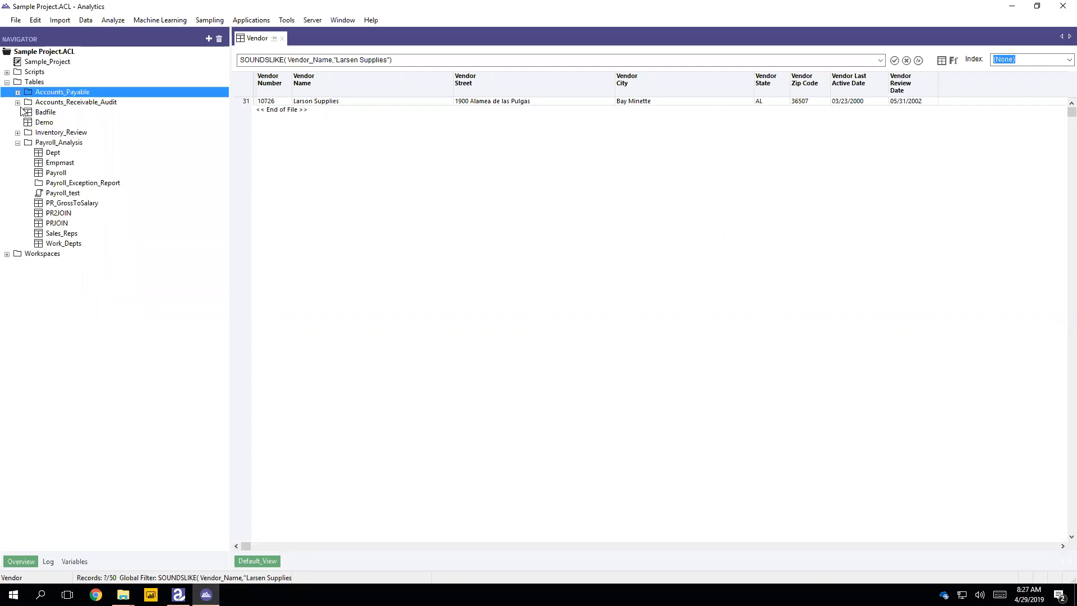
- Open the Payroll table and start a join with Empmast as the secondary table
{"action": "double_click", "coordinate": [59, 173]}
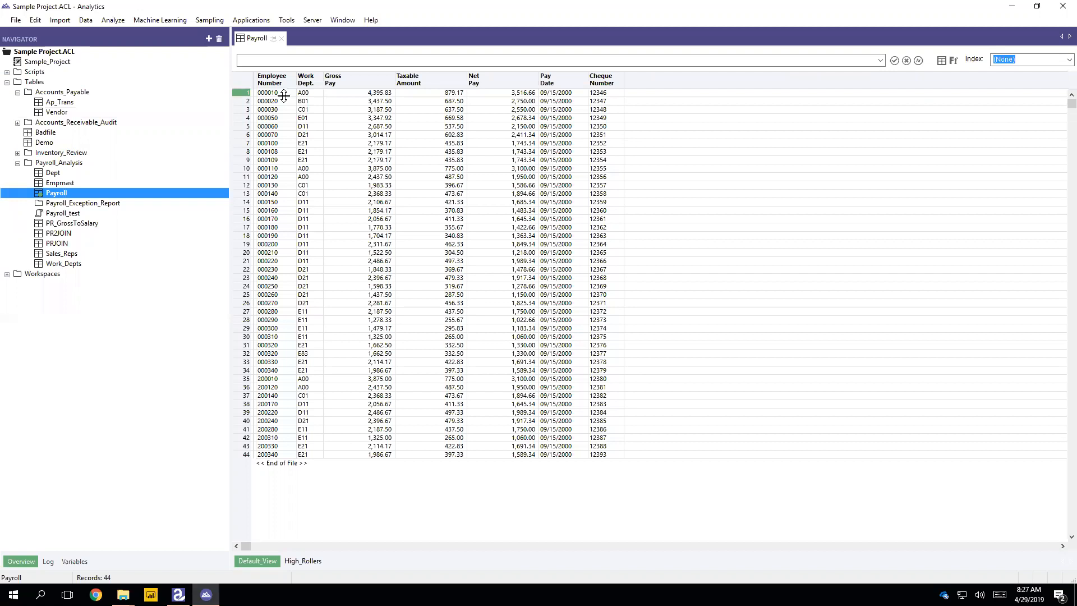
{"action": "left_click", "coordinate": [86, 20]}
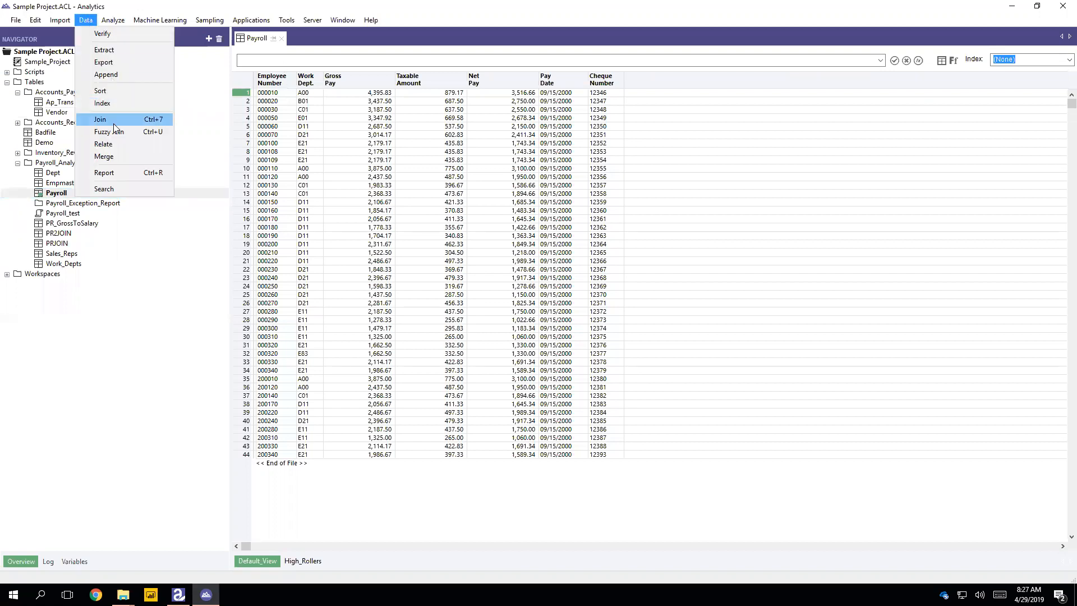
{"action": "left_click", "coordinate": [112, 119]}
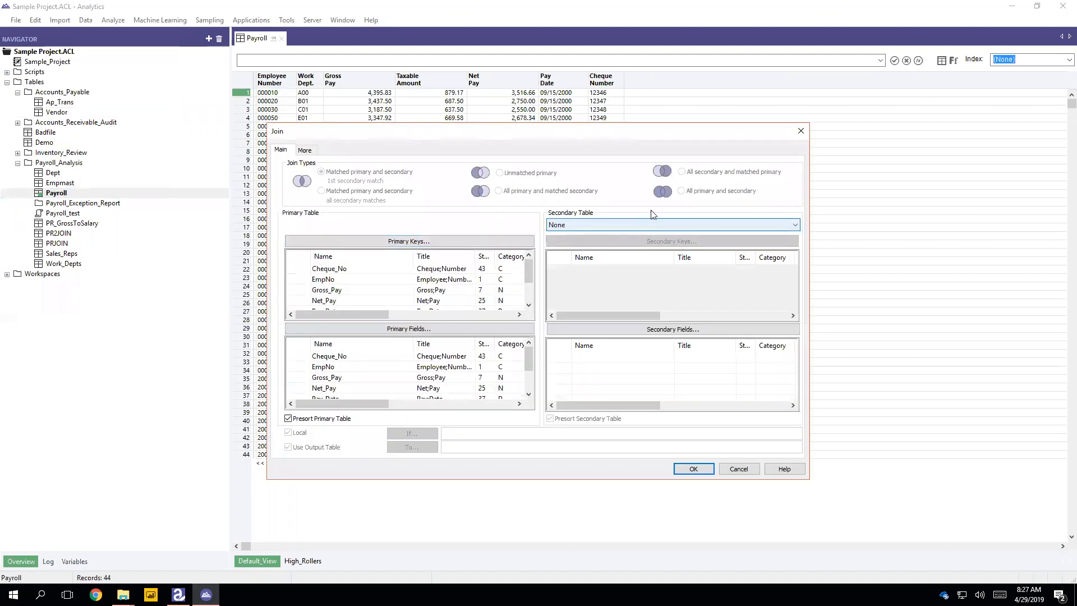
{"action": "left_click", "coordinate": [573, 224]}
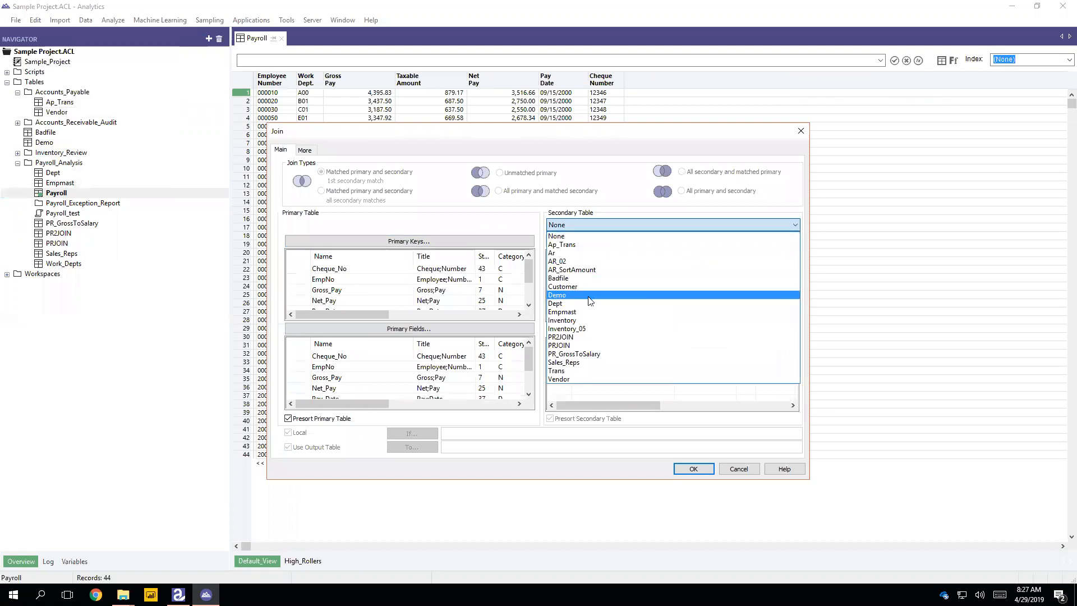
{"action": "left_click", "coordinate": [593, 310]}
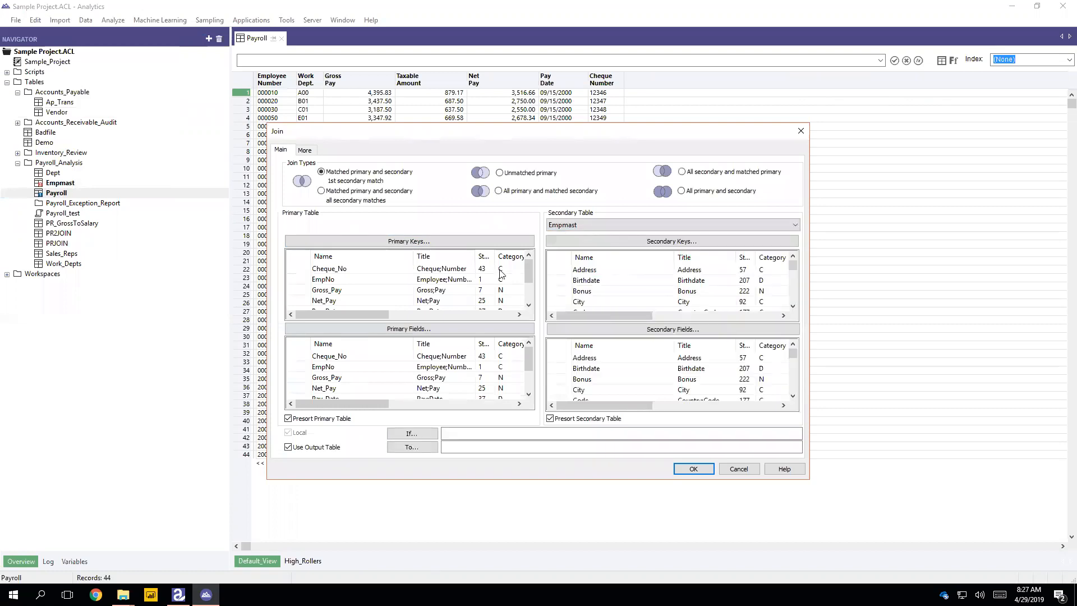
- Set EmpNo as the Payroll primary key and Empno as the Empmast secondary key
{"action": "left_click", "coordinate": [355, 239]}
{"action": "left_click", "coordinate": [439, 250]}
{"action": "left_click", "coordinate": [522, 227]}
{"action": "left_click", "coordinate": [473, 386]}
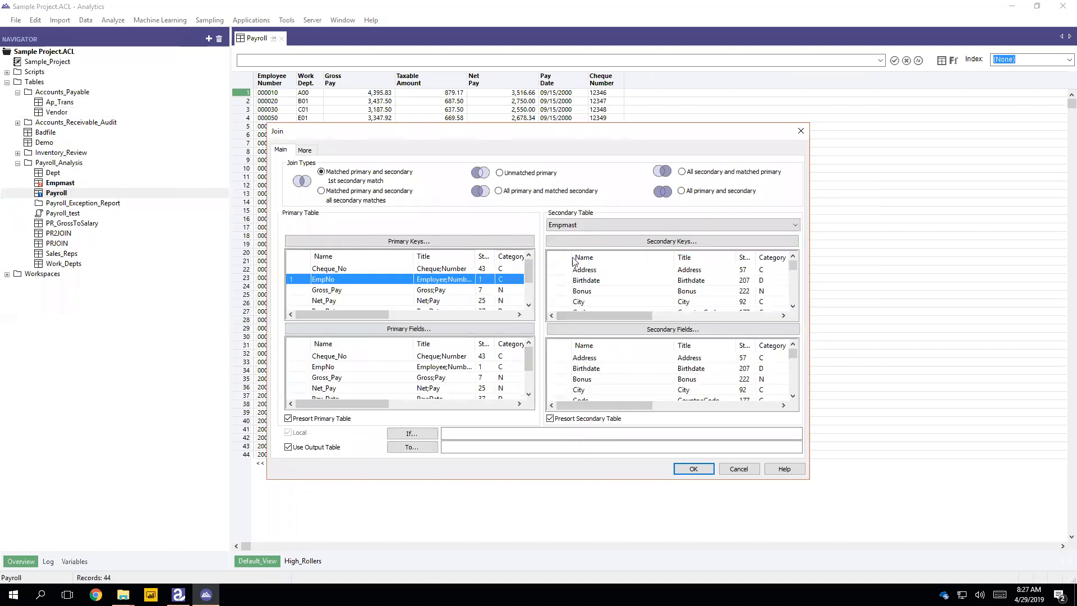
{"action": "left_click", "coordinate": [556, 240]}
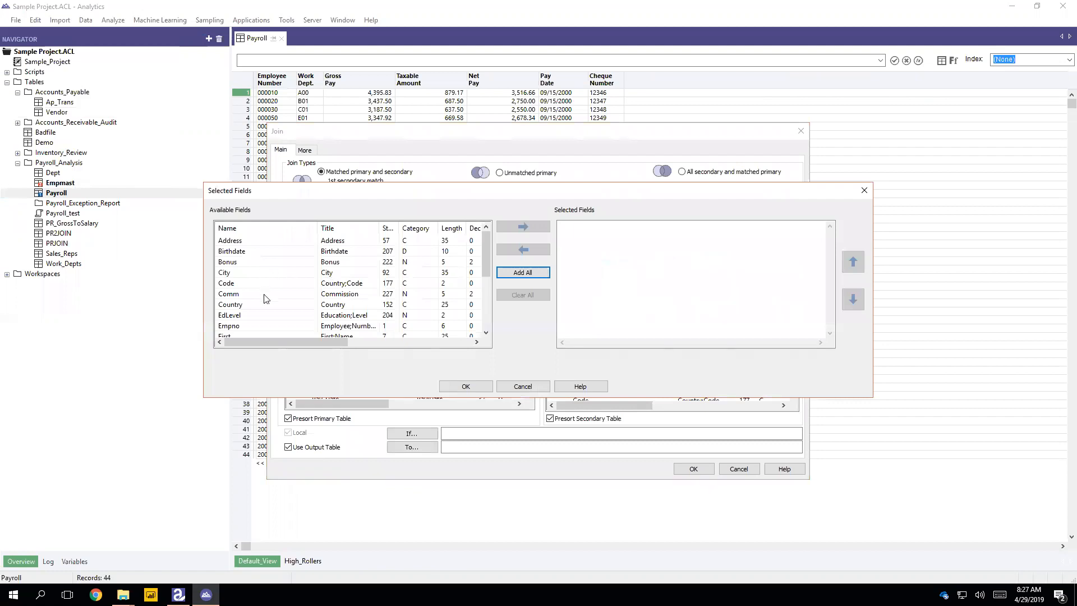
{"action": "left_click", "coordinate": [265, 326]}
{"action": "left_click", "coordinate": [522, 226]}
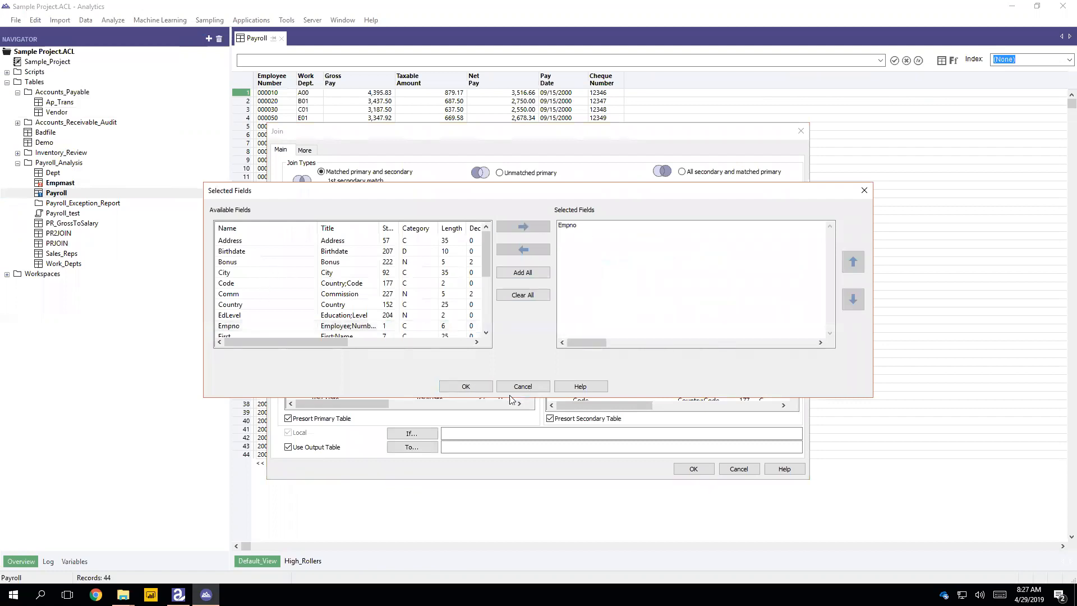
{"action": "left_click", "coordinate": [520, 387]}
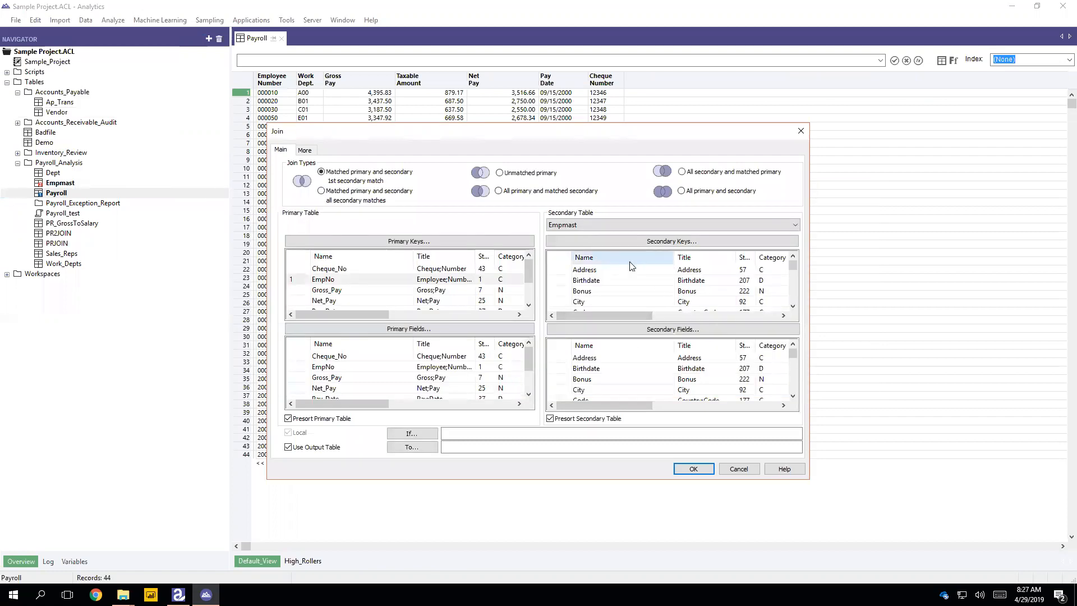
- Keep all primary and secondary records and send the join output to PR_GrossToSalary
{"action": "left_click", "coordinate": [682, 192]}
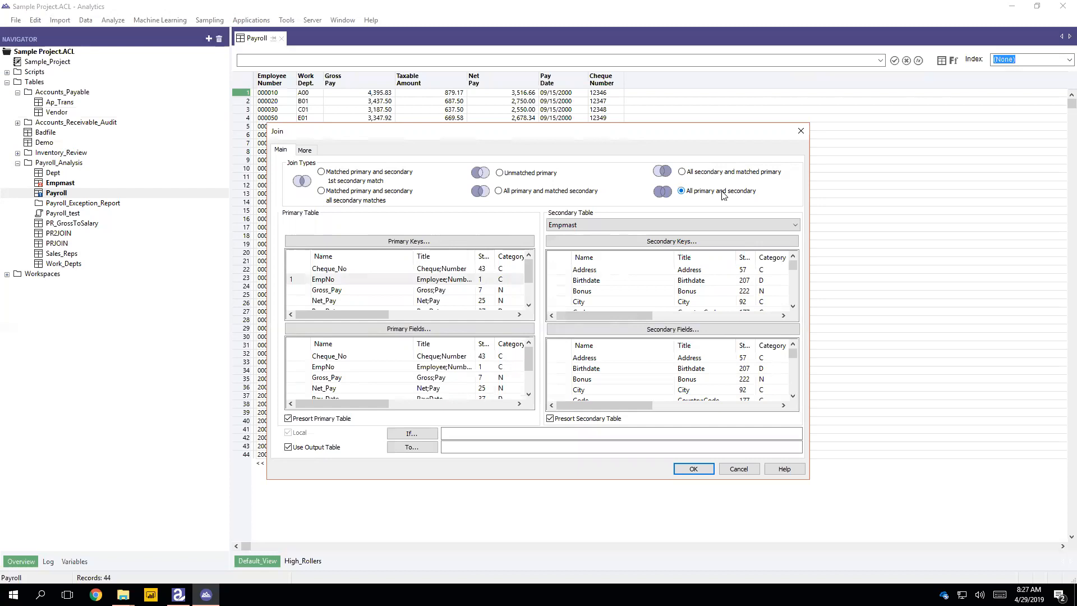
{"action": "left_click", "coordinate": [516, 447]}
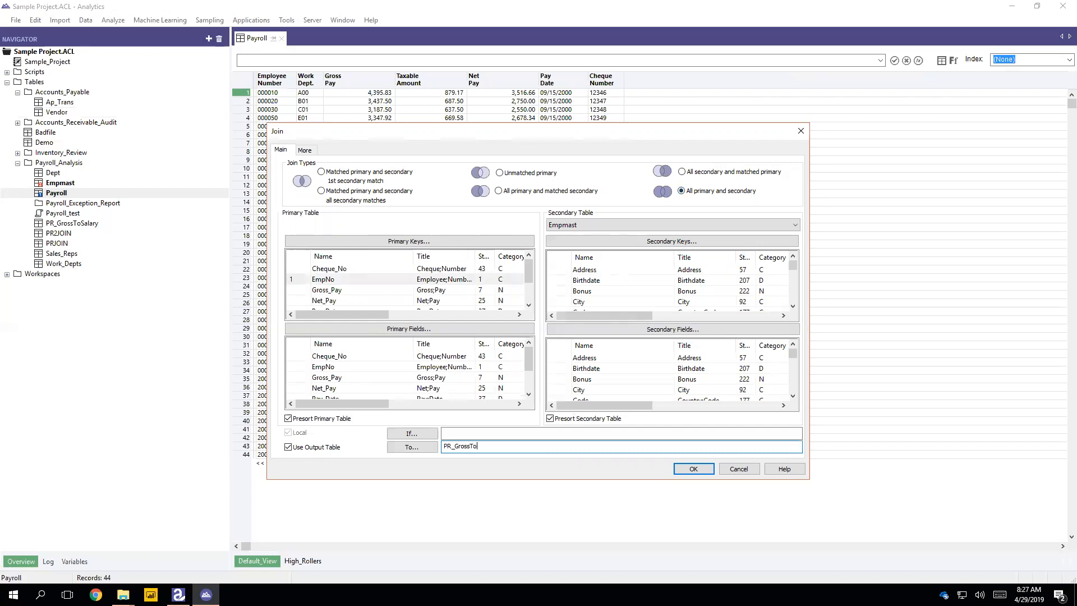
{"action": "left_click", "coordinate": [708, 470]}
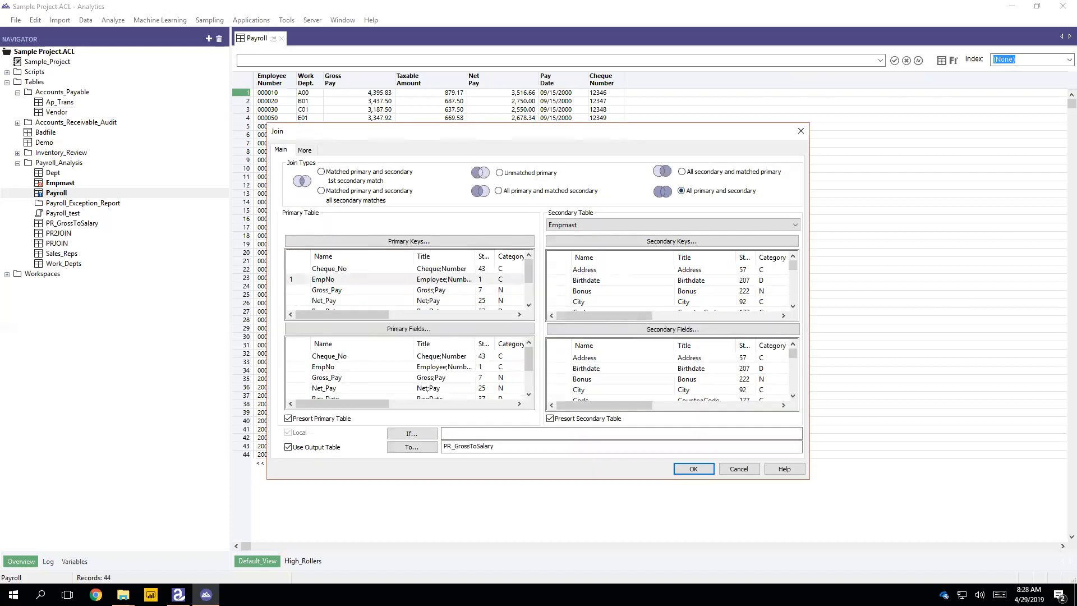
- Include all Payroll and all Empmast fields in the output, then run the join
{"action": "left_click", "coordinate": [333, 357]}
{"action": "scroll", "coordinate": [339, 365], "scroll_direction": "down", "scroll_amount": 1}
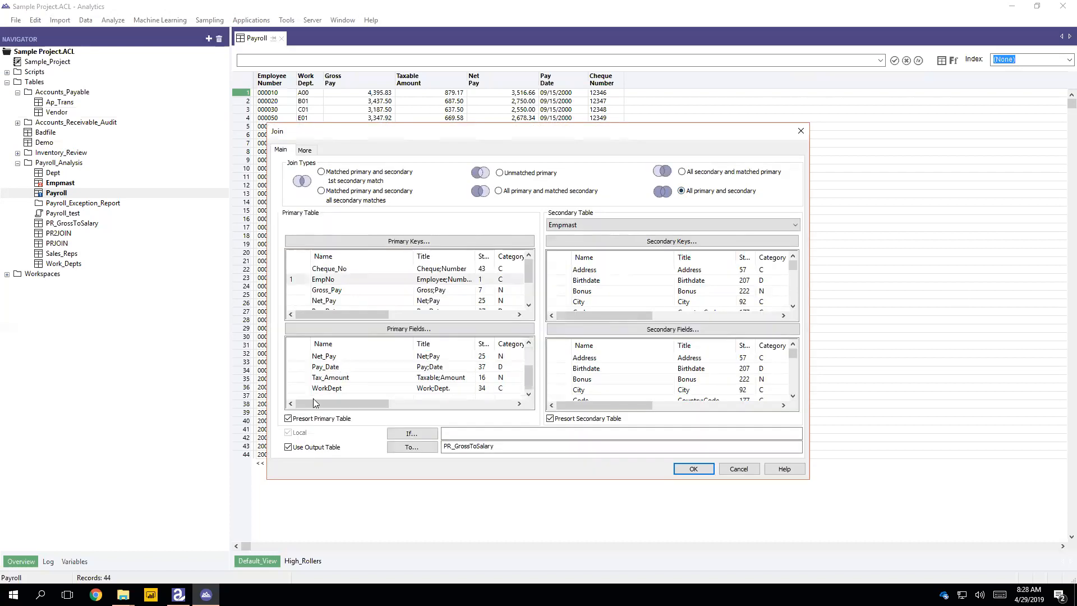
{"action": "scroll", "coordinate": [319, 394], "scroll_direction": "up", "scroll_amount": 1}
{"action": "scroll", "coordinate": [322, 395], "scroll_direction": "down", "scroll_amount": 1}
{"action": "left_click", "coordinate": [339, 391], "text": "shift"}
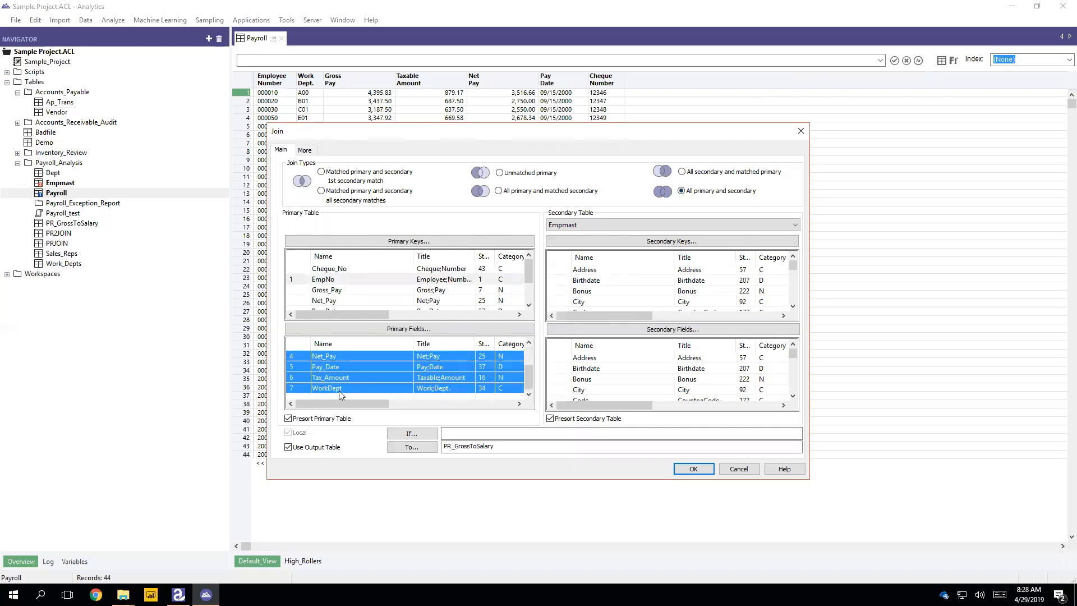
{"action": "left_click", "coordinate": [599, 359]}
{"action": "scroll", "coordinate": [603, 379], "scroll_direction": "down", "scroll_amount": 5}
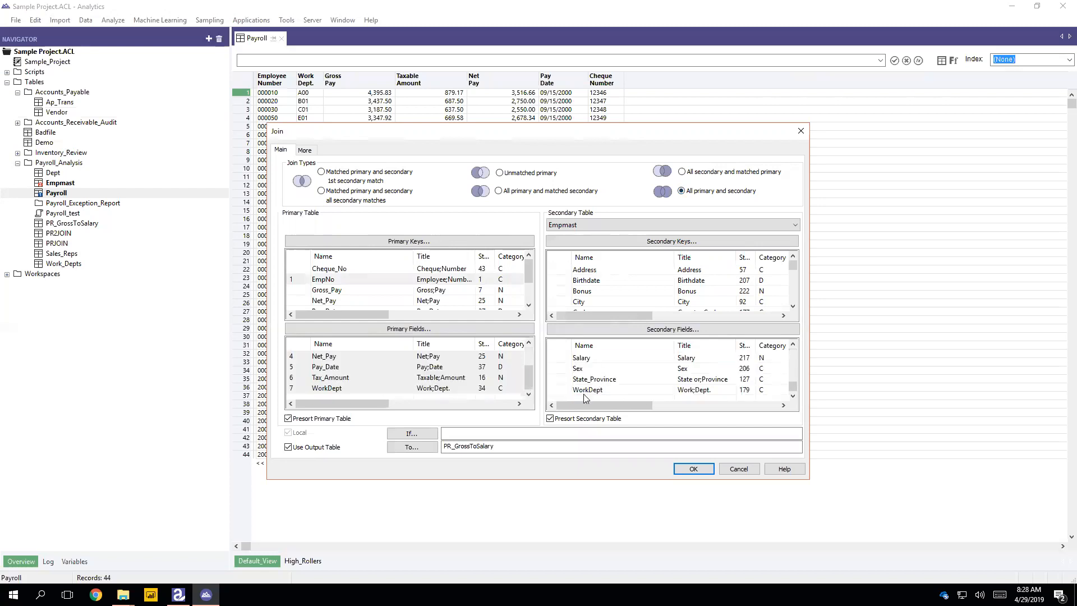
{"action": "left_click", "coordinate": [583, 393], "text": "shift"}
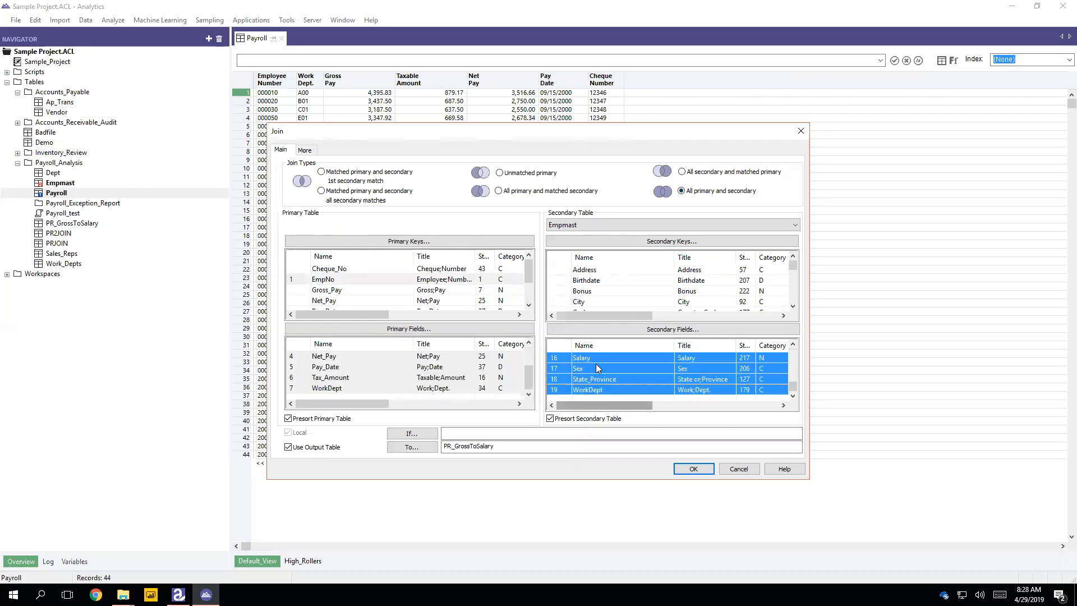
{"action": "left_click", "coordinate": [694, 469]}
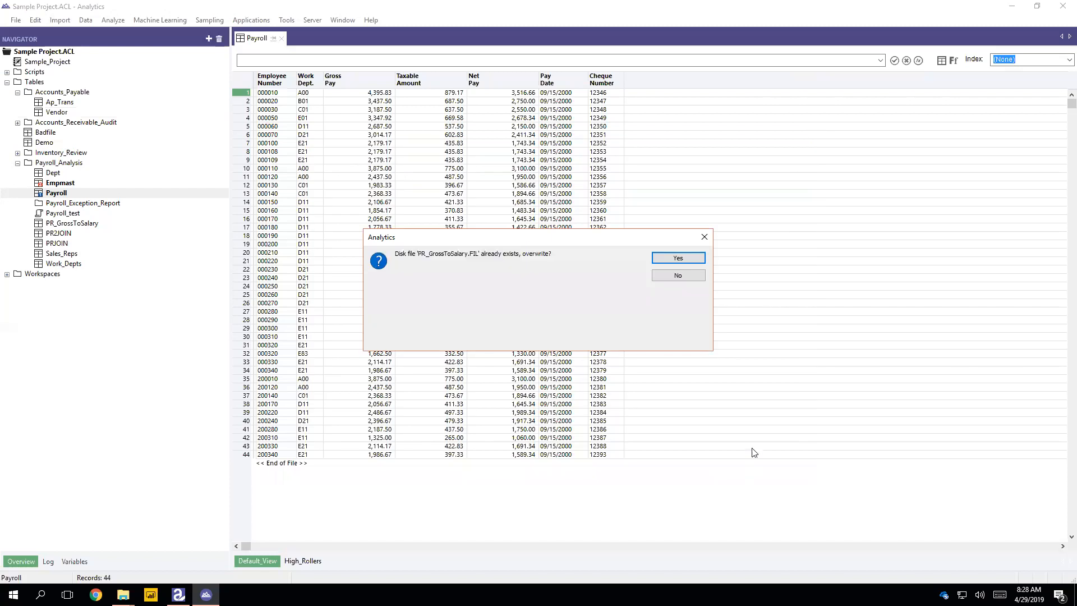
- Overwrite PR_GrossToSalary.FIL, then inspect record 7's zero pay and records 9–10's blank addresses
{"action": "left_click", "coordinate": [678, 259]}
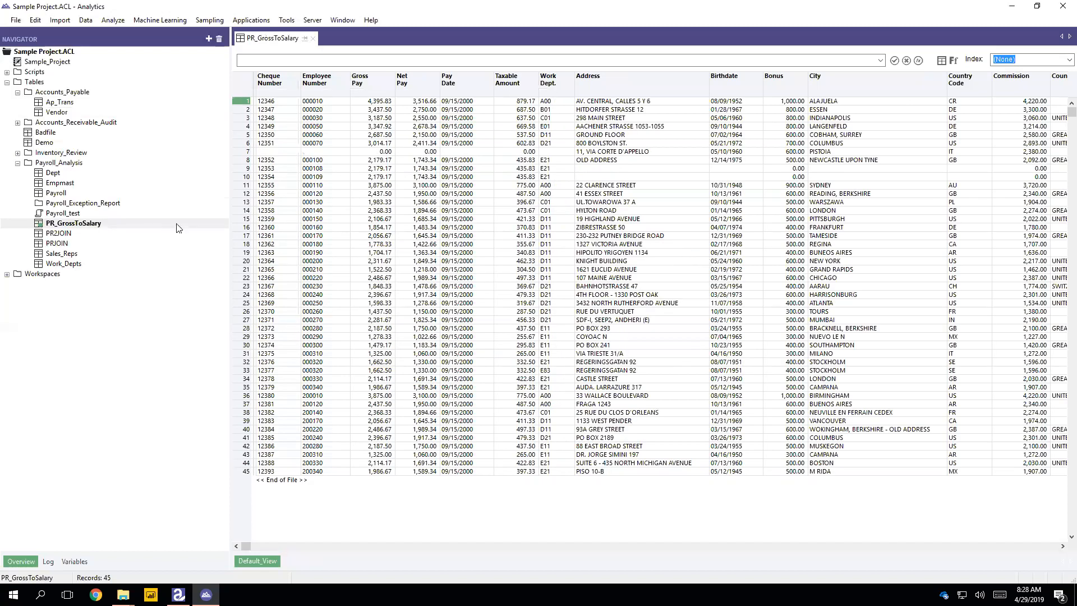
{"action": "left_click_drag", "start_coordinate": [307, 153], "coordinate": [519, 152]}
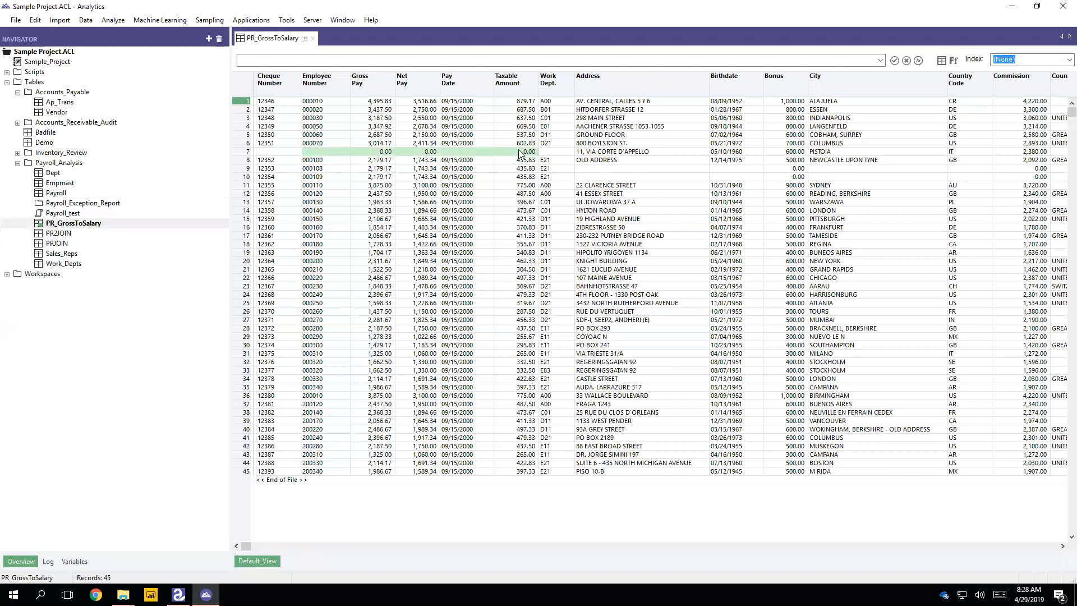
{"action": "left_click", "coordinate": [585, 185]}
{"action": "left_click_drag", "start_coordinate": [589, 168], "coordinate": [720, 180]}
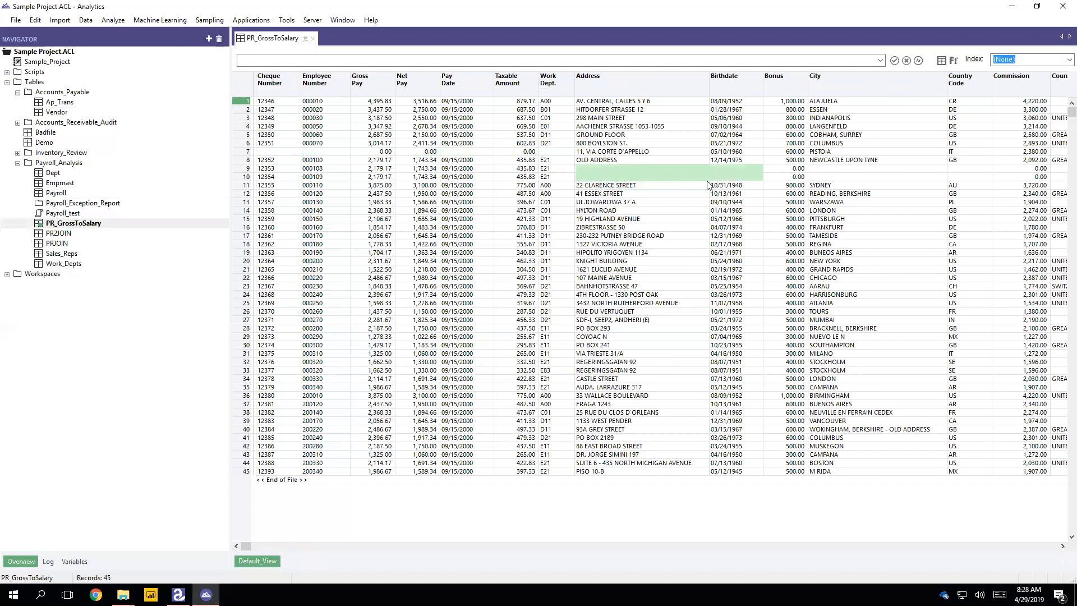
{"action": "left_click", "coordinate": [974, 306]}
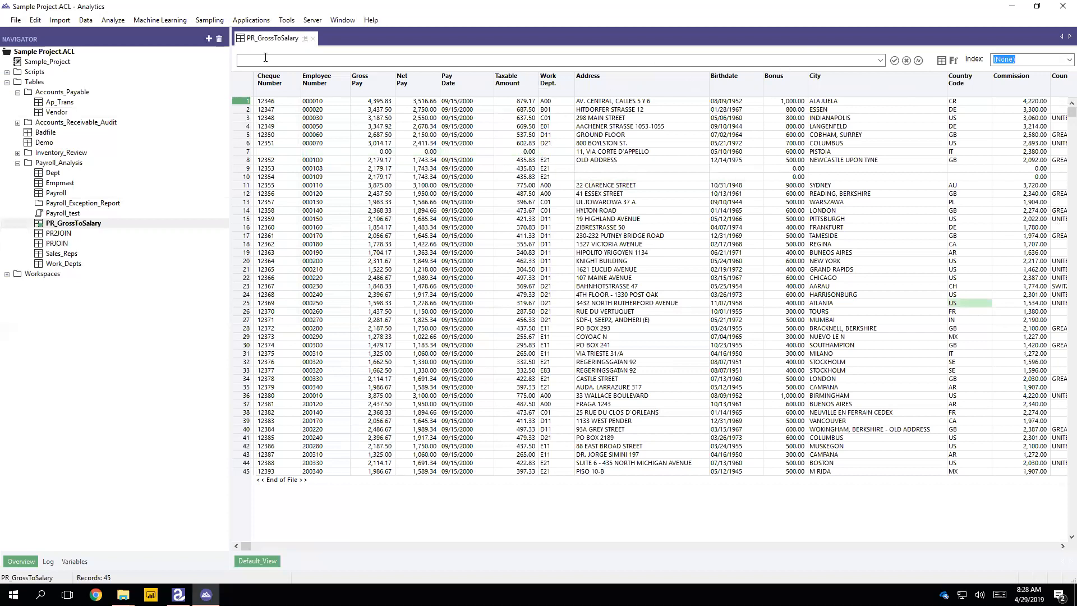
- Export the table, targeting PR_GrossToSalary.xlsx in the OneDrive BISM7221 2019s1 folder
{"action": "left_click", "coordinate": [87, 21]}
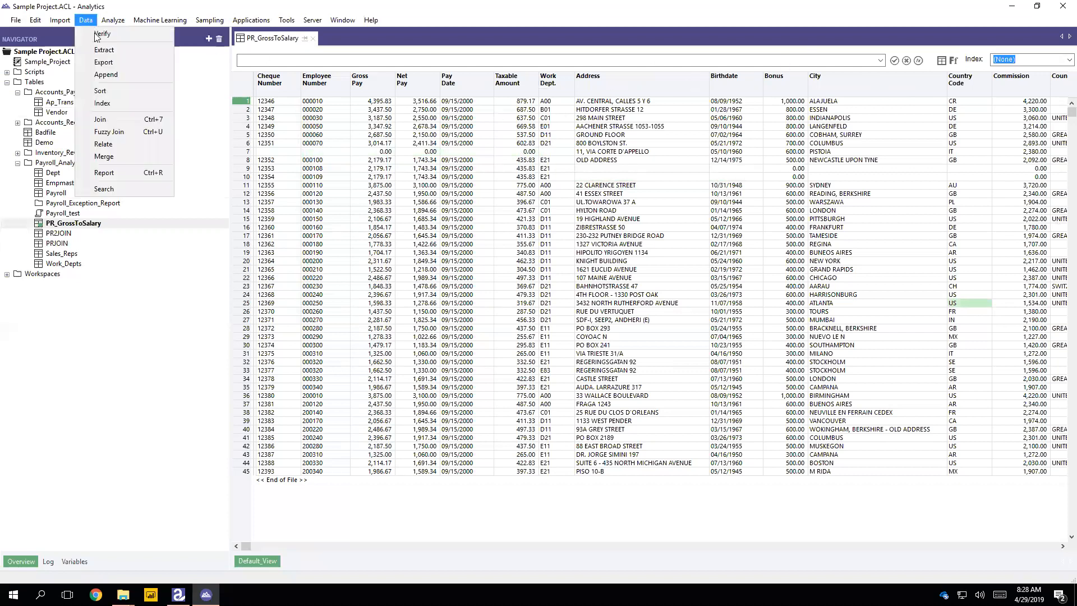
{"action": "left_click", "coordinate": [151, 69]}
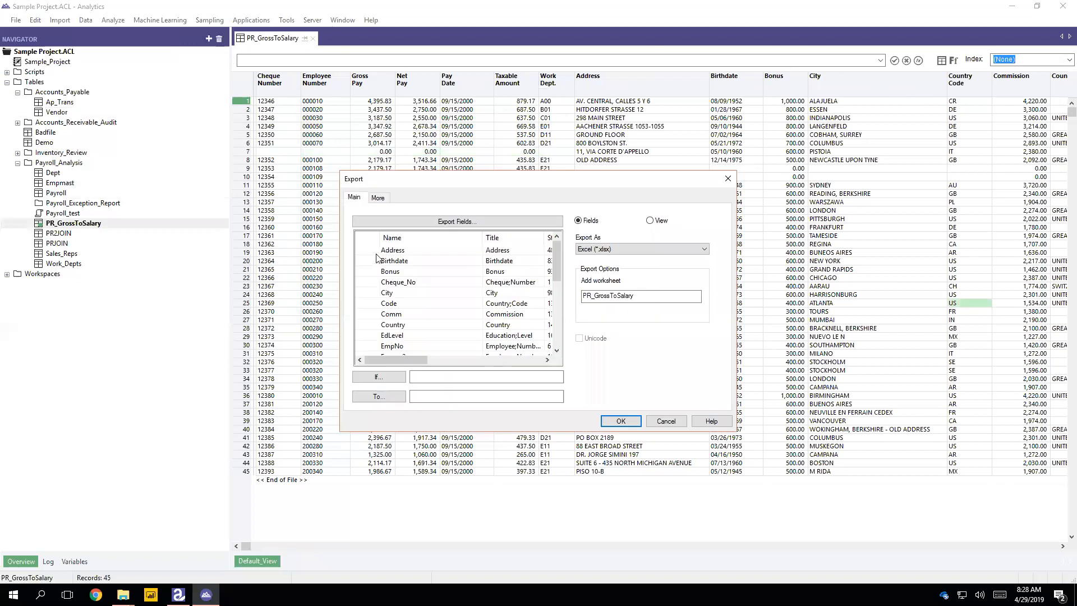
{"action": "scroll", "coordinate": [397, 342], "scroll_direction": "down", "scroll_amount": 5}
{"action": "left_click", "coordinate": [436, 397]}
{"action": "left_click", "coordinate": [378, 395]}
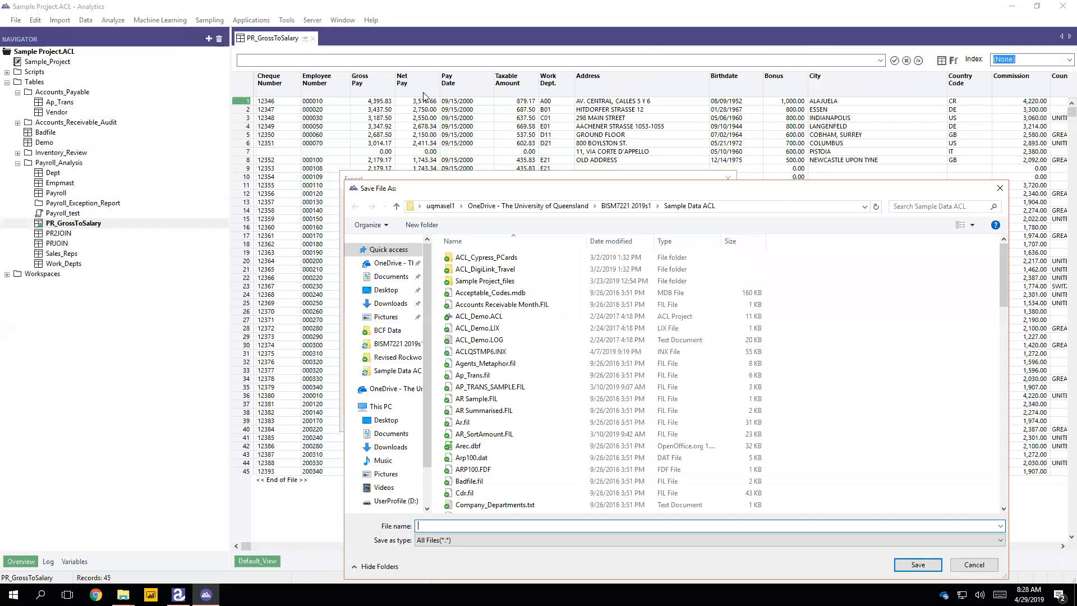
{"action": "left_click", "coordinate": [410, 268]}
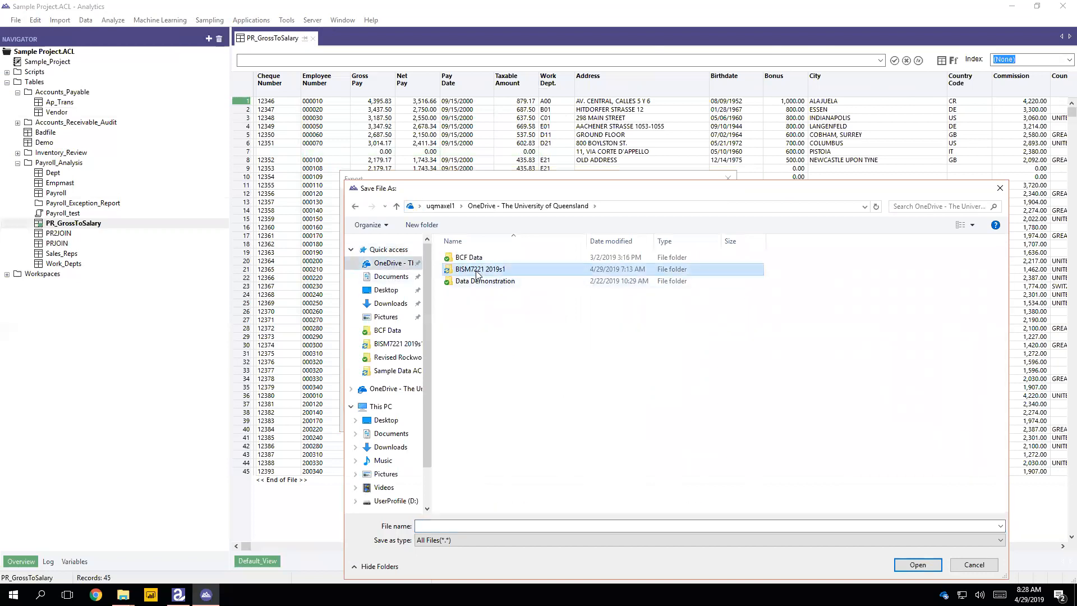
{"action": "double_click", "coordinate": [474, 268]}
{"action": "scroll", "coordinate": [478, 416], "scroll_direction": "down", "scroll_amount": 4}
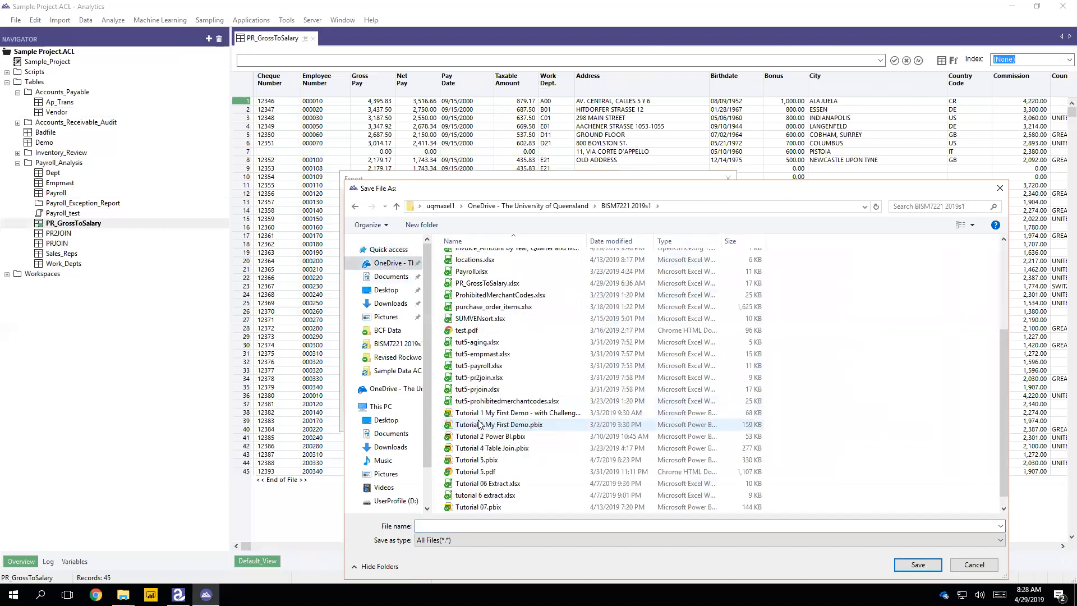
{"action": "left_click", "coordinate": [482, 284]}
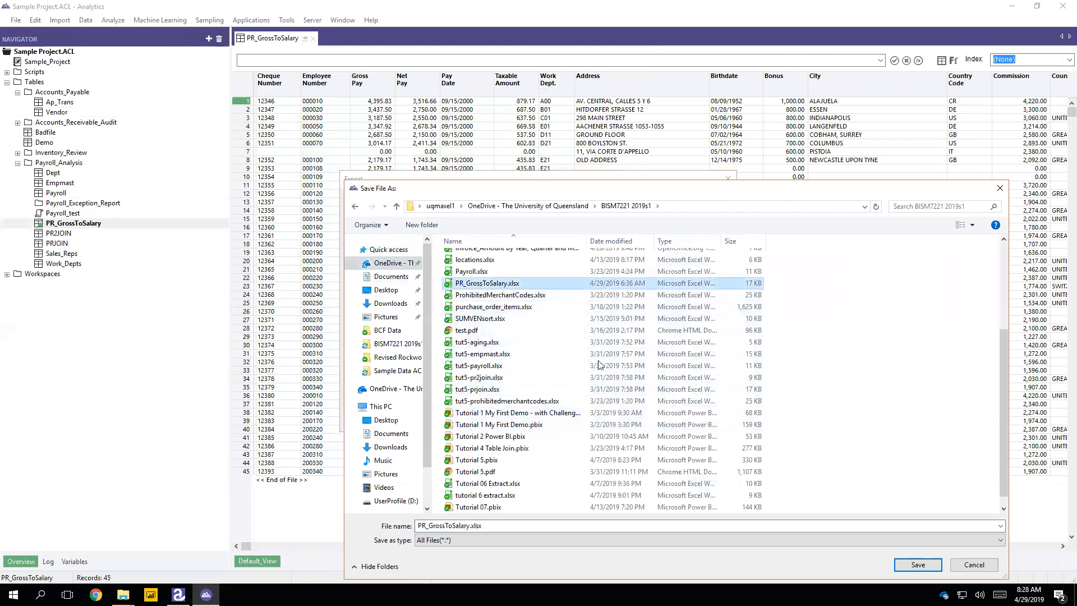
- Confirm the export, overwrite the existing worksheet, and launch Power BI Desktop
{"action": "left_click", "coordinate": [920, 565]}
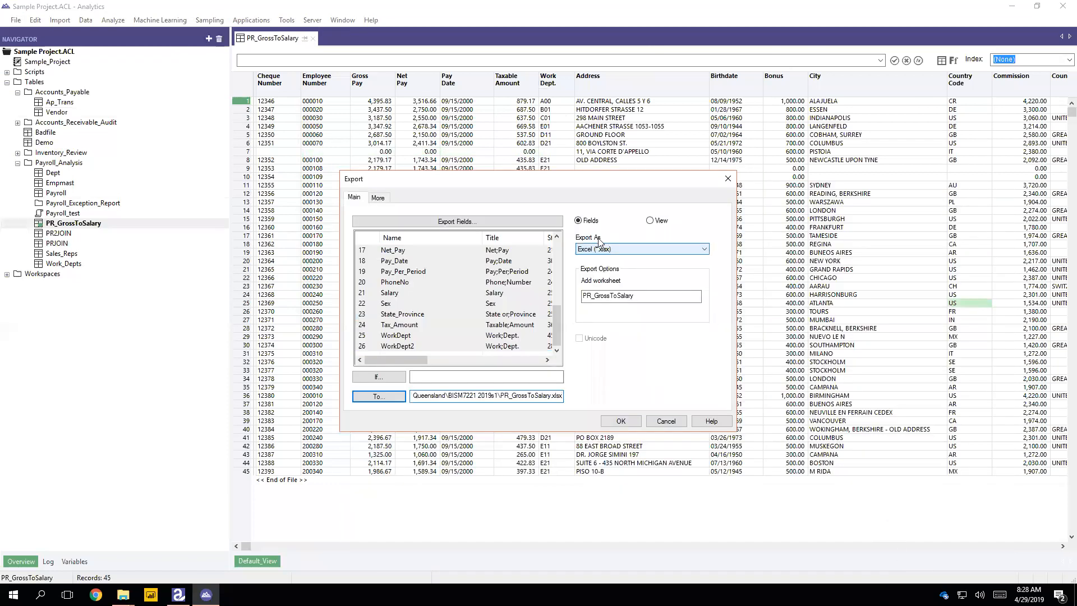
{"action": "left_click", "coordinate": [622, 422]}
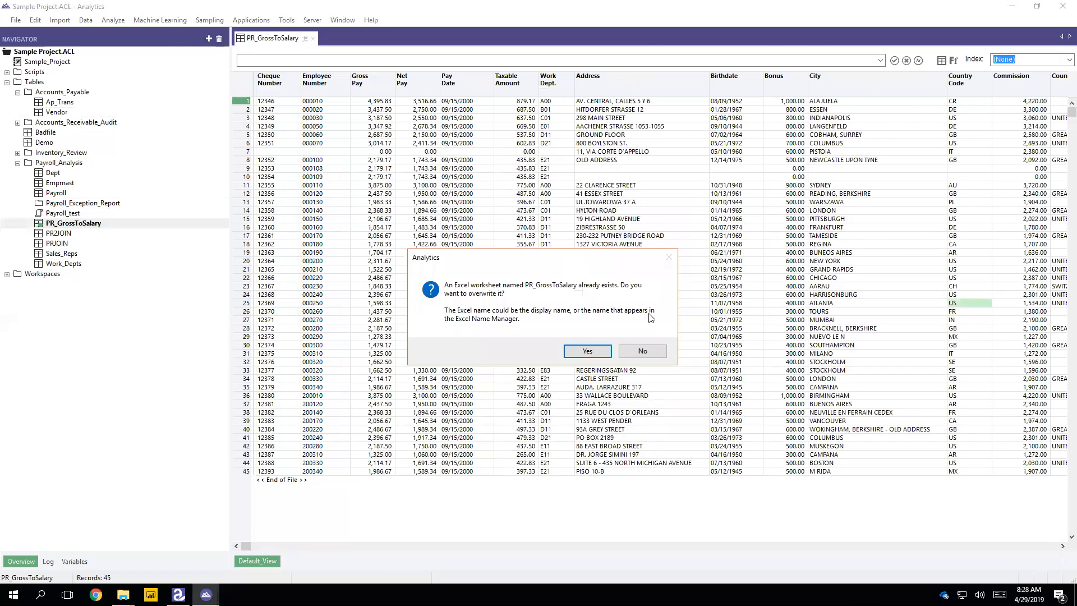
{"action": "left_click", "coordinate": [587, 351]}
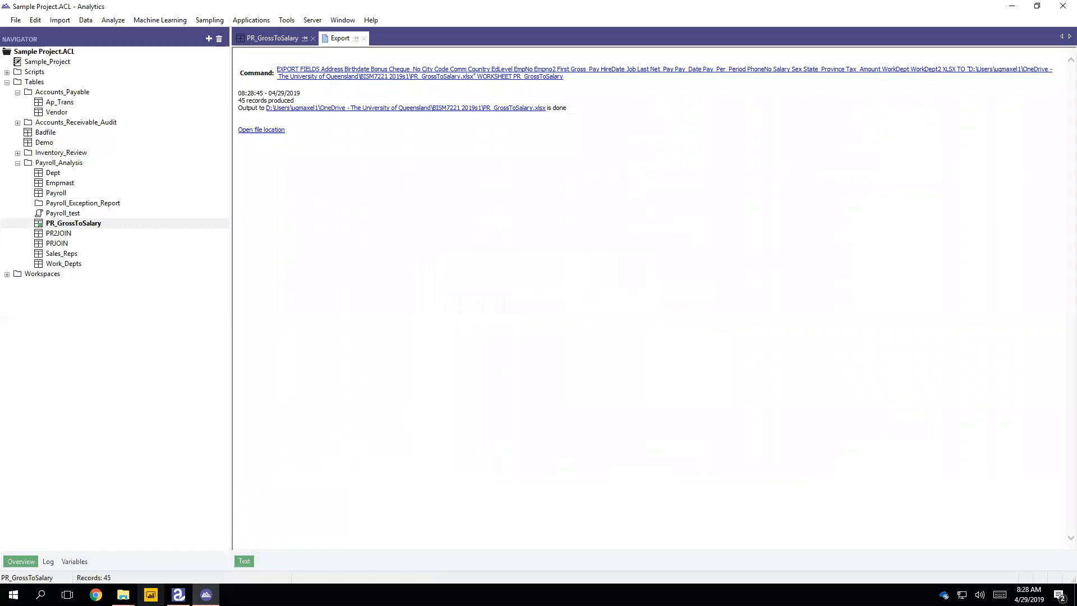
{"action": "left_click", "coordinate": [150, 594]}
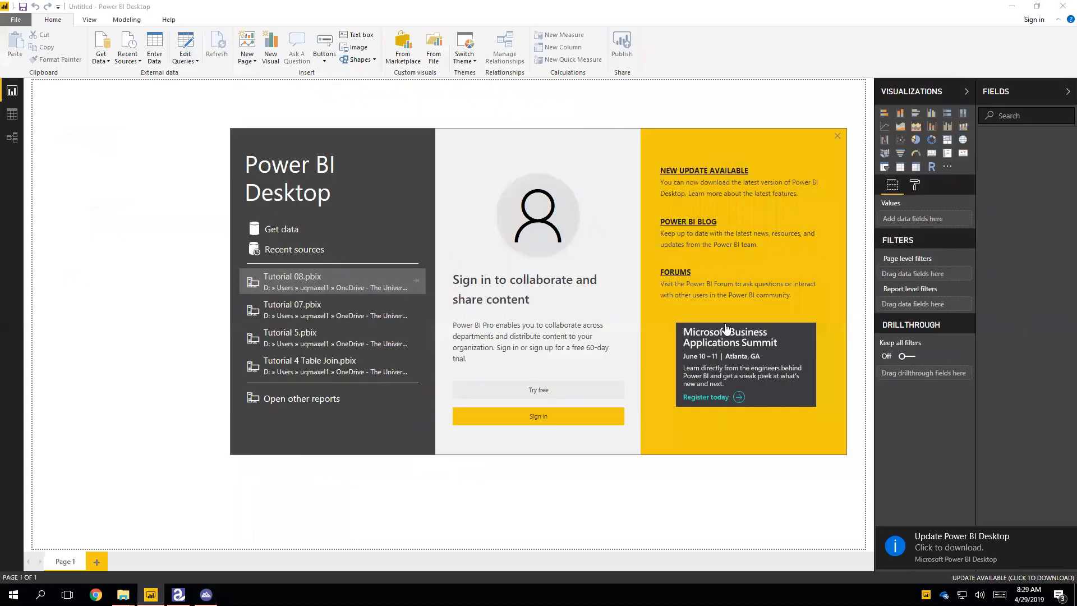
- Connect to the PR_GrossToSalary.xlsx workbook and select its PR_GrossToSalary table for loading
{"action": "left_click", "coordinate": [836, 135]}
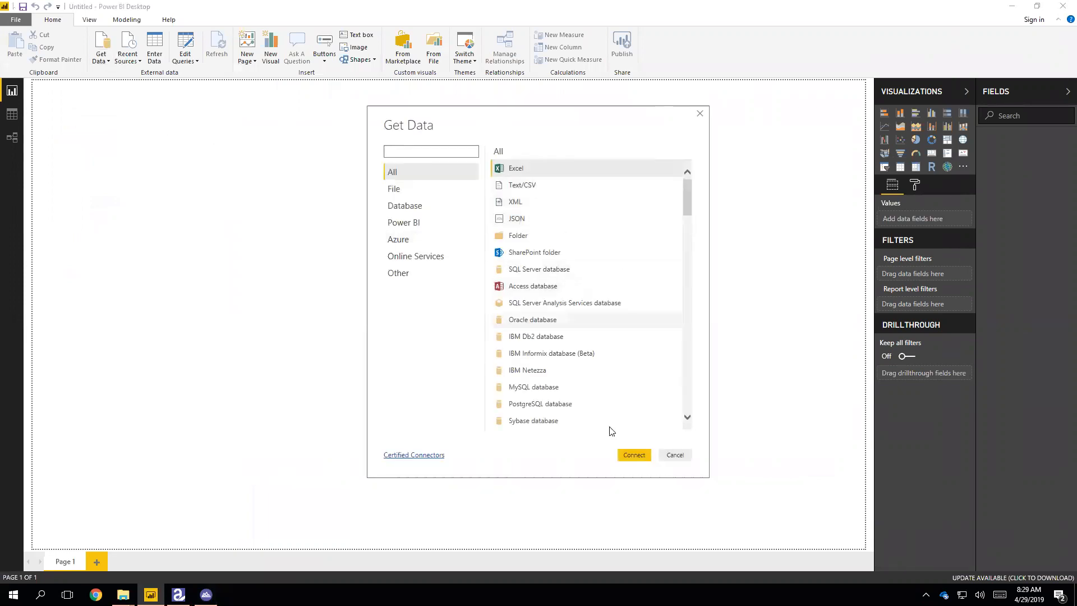
{"action": "left_click", "coordinate": [633, 455]}
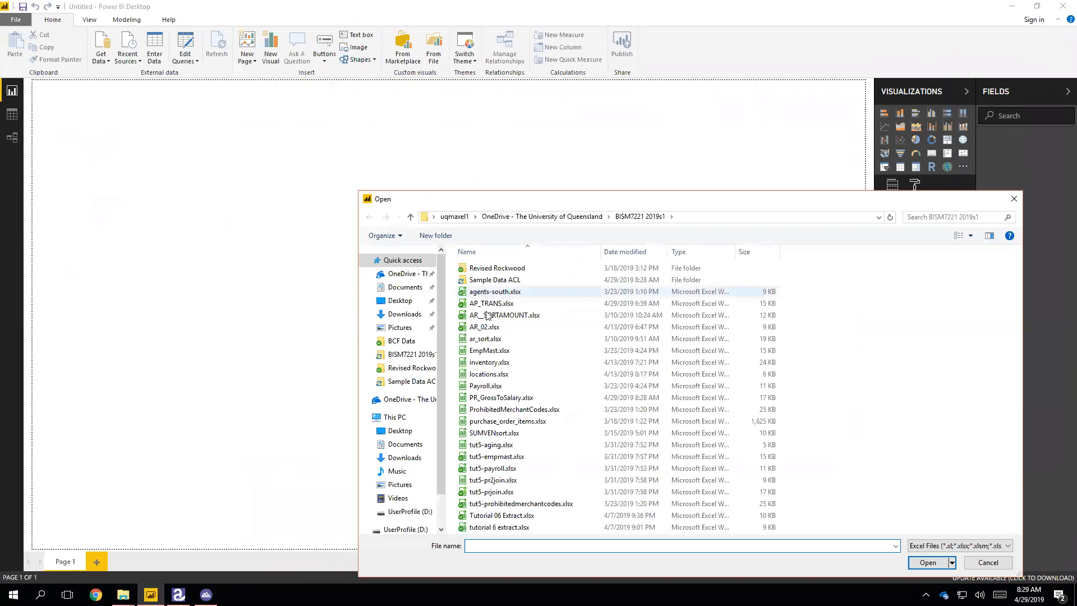
{"action": "left_click", "coordinate": [501, 397]}
{"action": "left_click", "coordinate": [926, 561]}
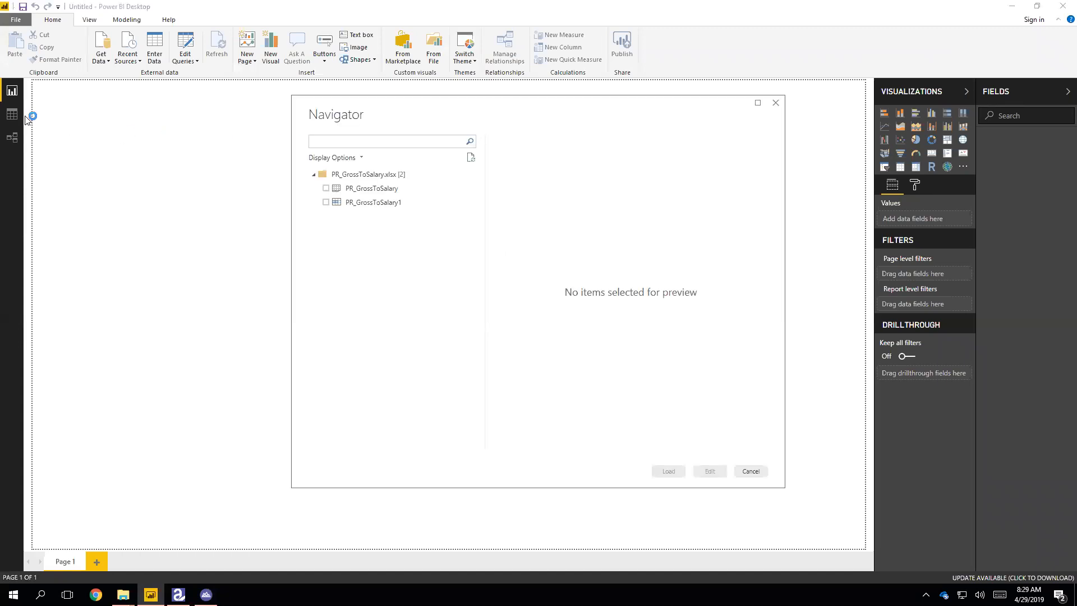
{"action": "left_click", "coordinate": [326, 187]}
- Load the PR_GrossToSalary table and view its rows in Data view
{"action": "left_click", "coordinate": [709, 471]}
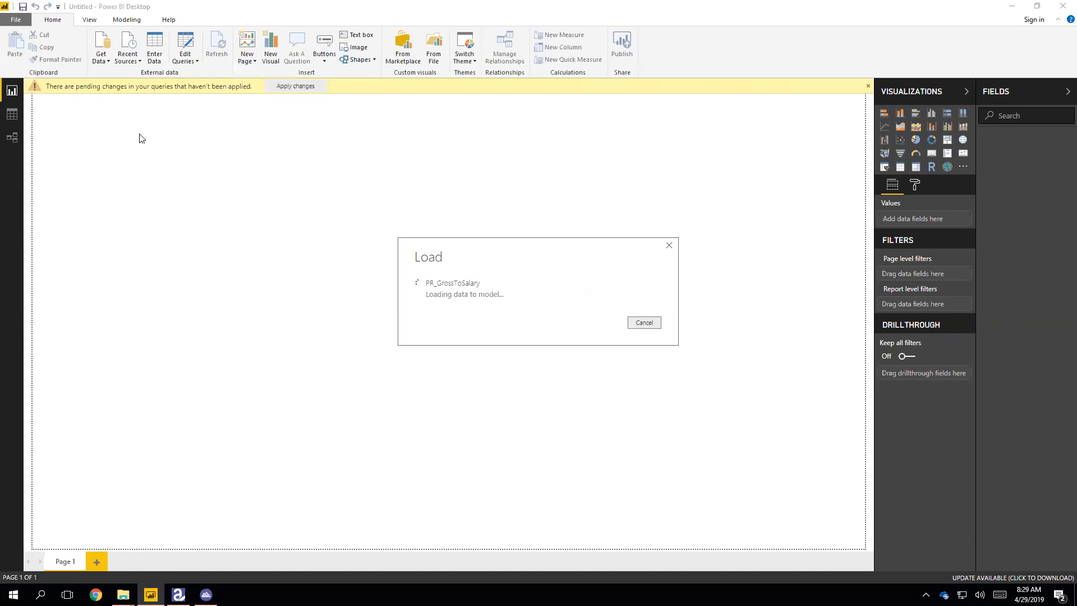
{"action": "left_click", "coordinate": [17, 115]}
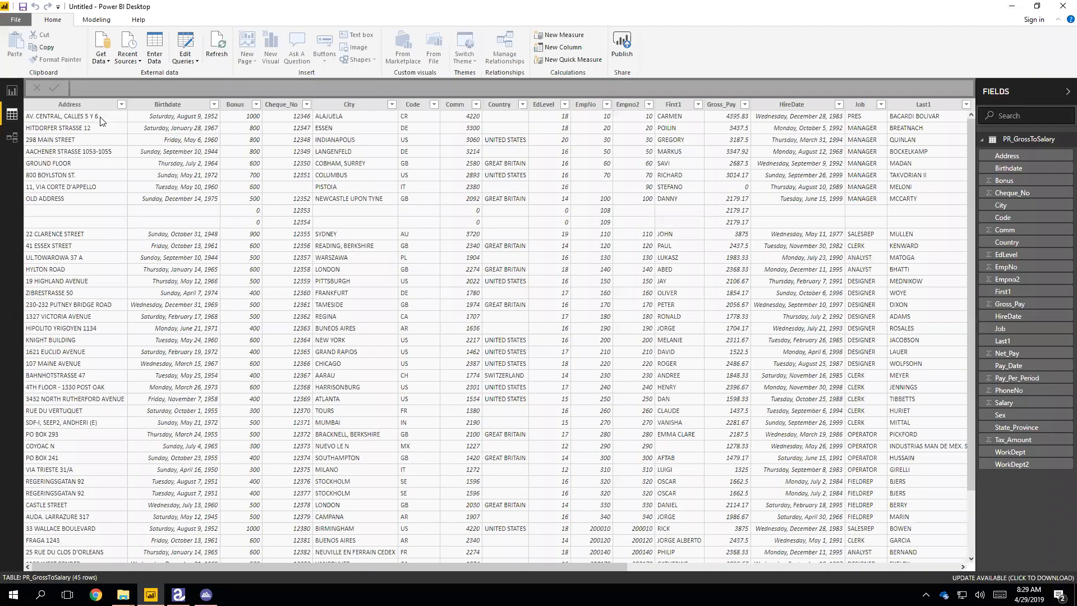
{"action": "left_click", "coordinate": [213, 592]}
{"action": "left_click", "coordinate": [150, 594]}
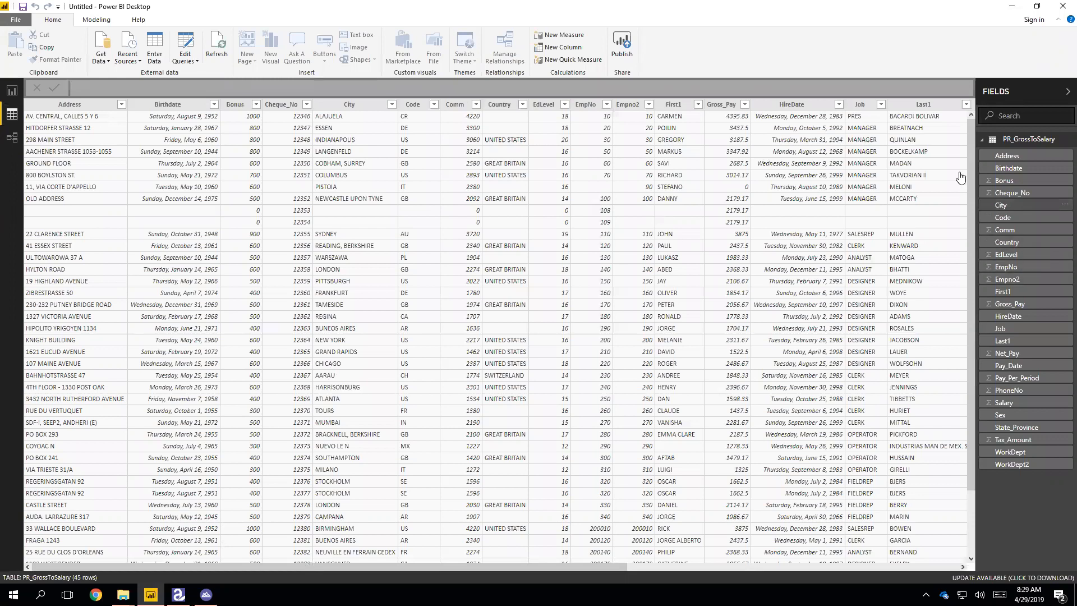
- Add a new calculated column from the Last1 column's menu
{"action": "scroll", "coordinate": [953, 184], "scroll_direction": "down", "scroll_amount": 2}
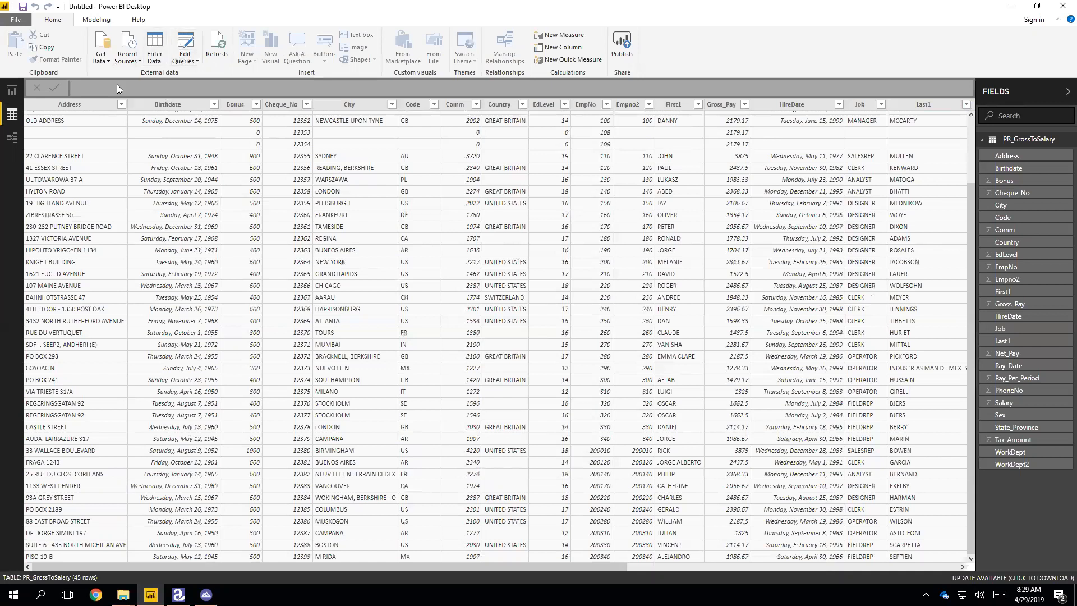
{"action": "left_click", "coordinate": [930, 108]}
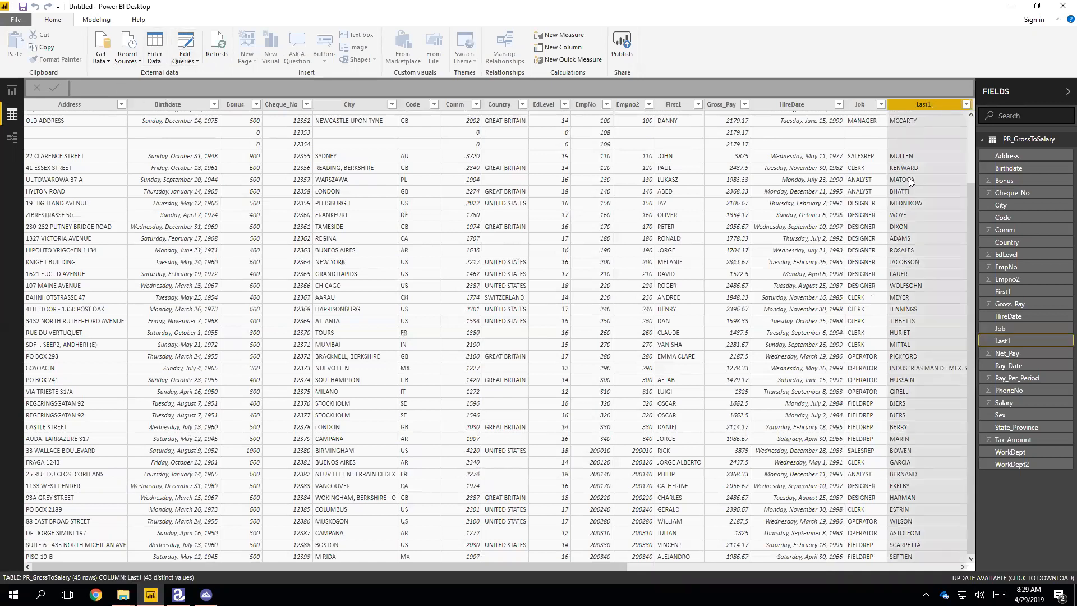
{"action": "right_click", "coordinate": [915, 105]}
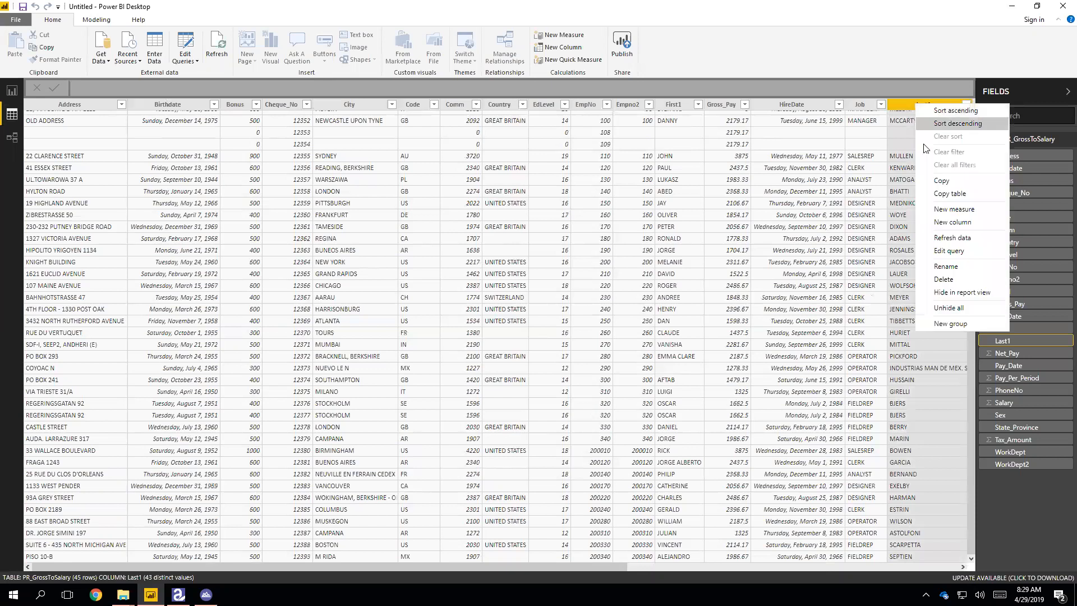
{"action": "left_click", "coordinate": [950, 223]}
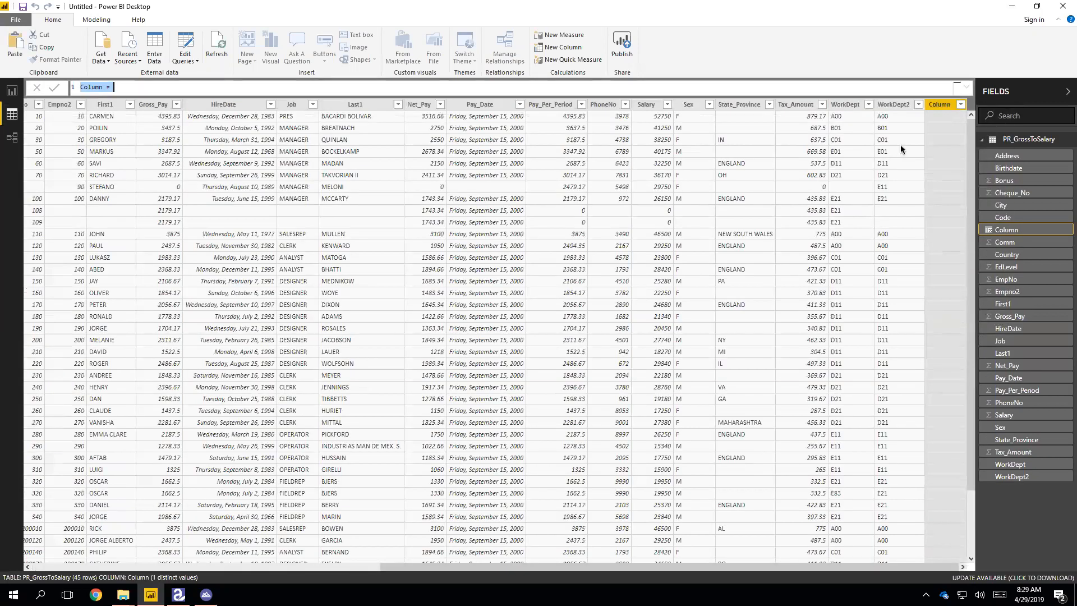
- Write the column formula [Last1] & ", " & [First1] and commit it
{"action": "left_click", "coordinate": [172, 86]}
{"action": "type", "text": "Last"}
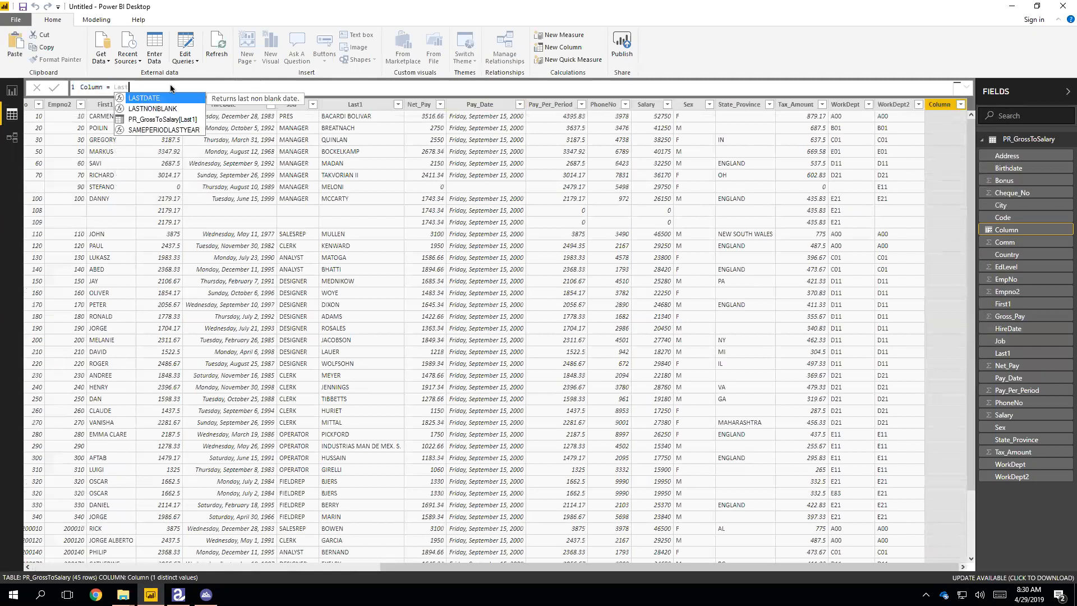
{"action": "key", "text": "Down"}
{"action": "key", "text": "Down"}
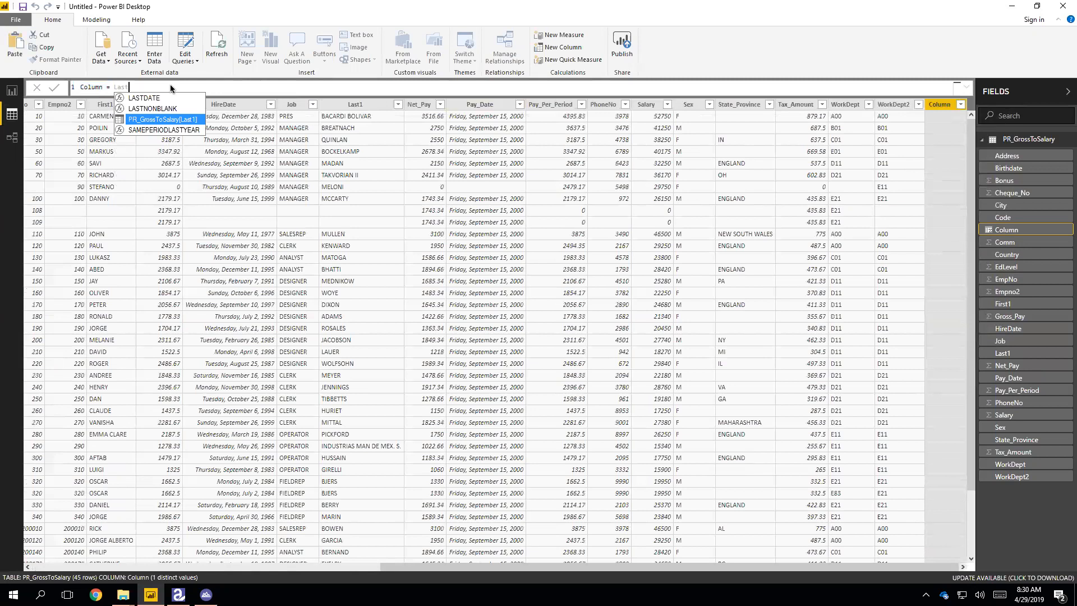
{"action": "key", "text": "Tab"}
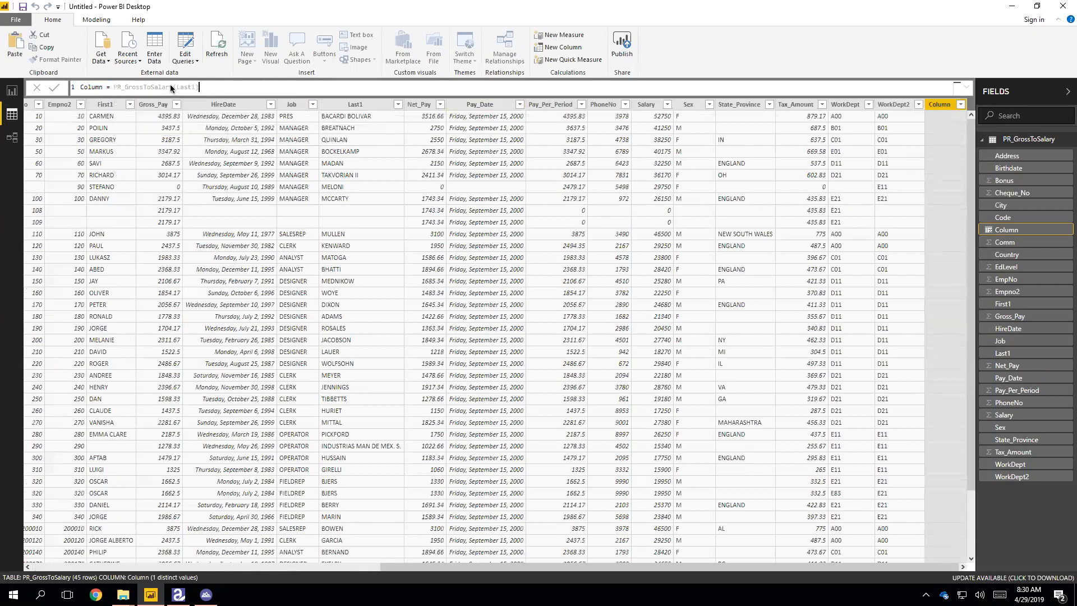
{"action": "type", "text": "&\", \" &first"}
{"action": "key", "text": "Down"}
{"action": "key", "text": "Down"}
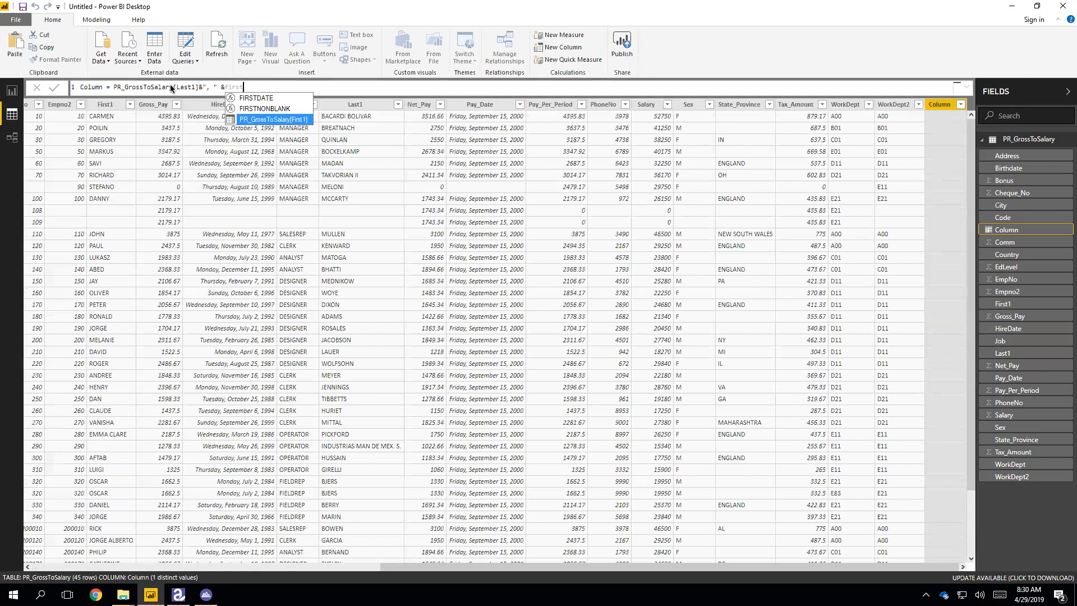
{"action": "key", "text": "Tab"}
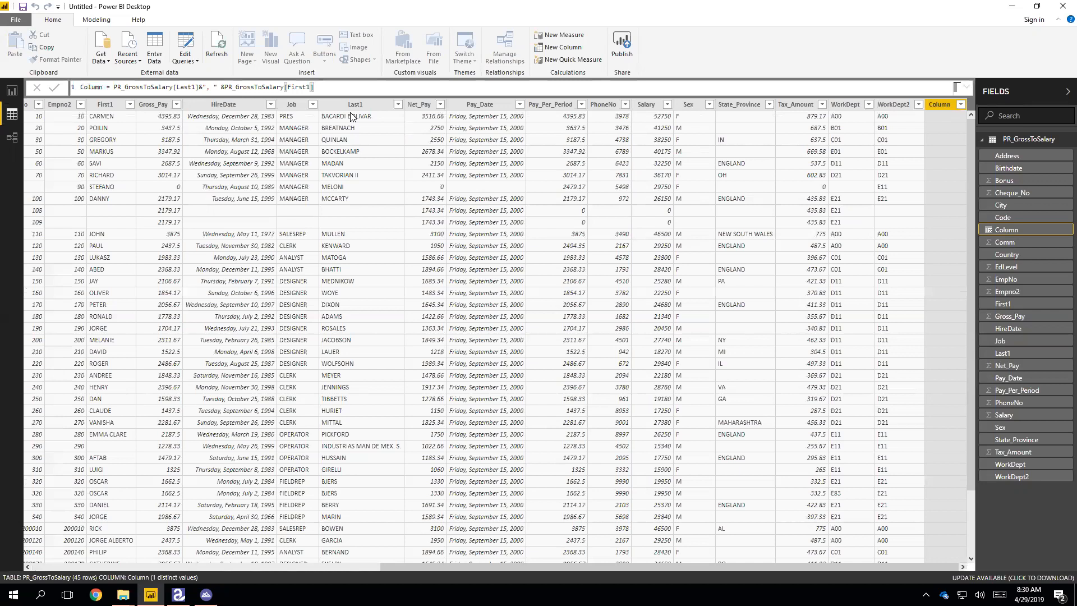
{"action": "key", "text": "Return"}
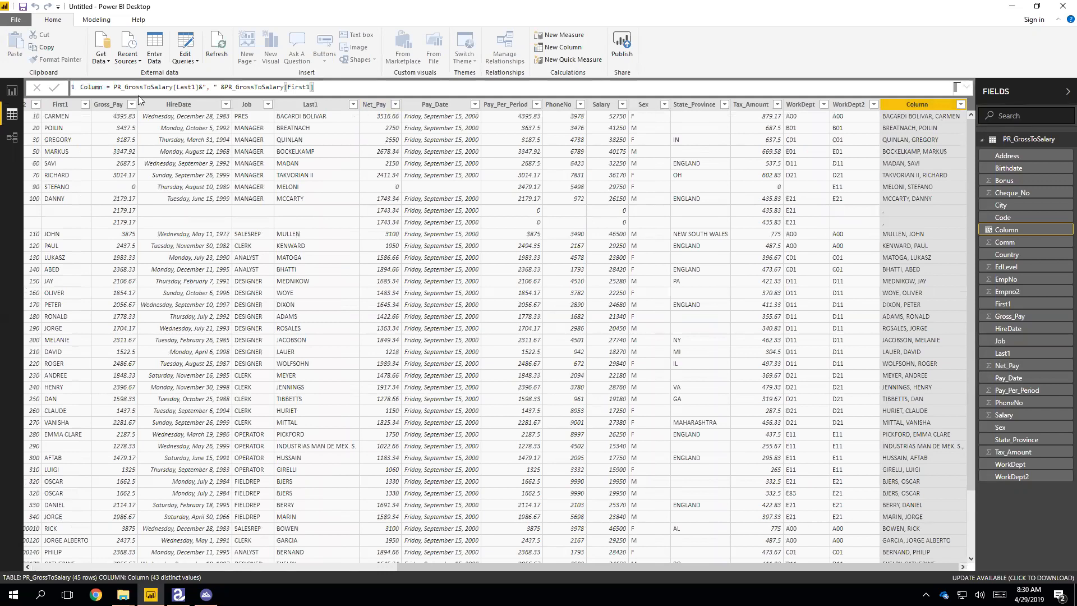
- Rename the column to FullName, then add another new calculated column
{"action": "left_click", "coordinate": [106, 87]}
{"action": "key", "text": "BackSpace"}
{"action": "key", "text": "BackSpace"}
{"action": "key", "text": "BackSpace"}
{"action": "key", "text": "BackSpace"}
{"action": "key", "text": "BackSpace"}
{"action": "key", "text": "BackSpace"}
{"action": "key", "text": "BackSpace"}
{"action": "key", "text": "BackSpace"}
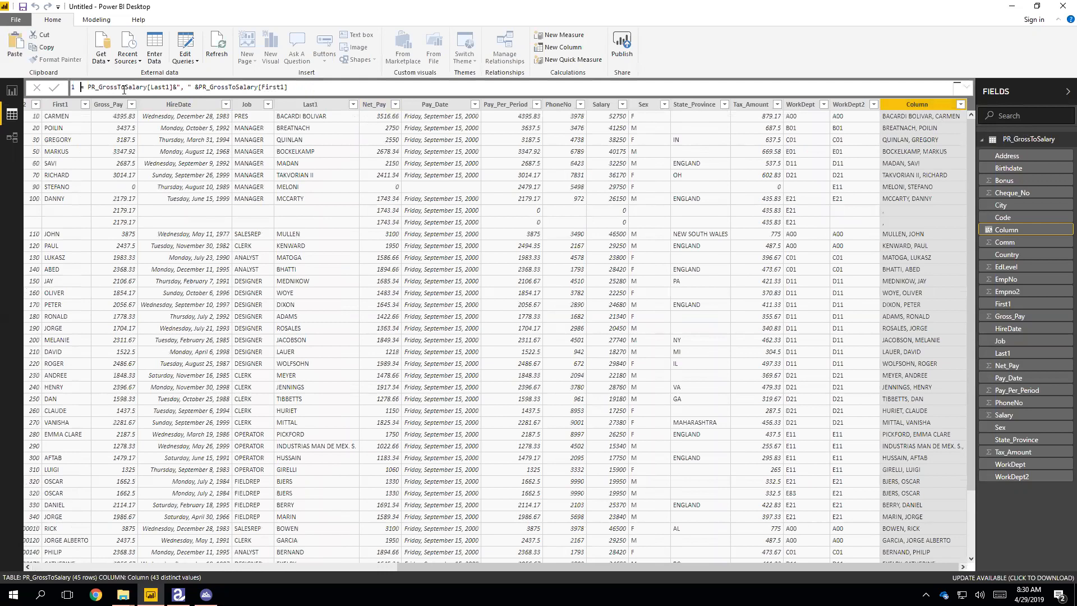
{"action": "type", "text": "F"}
{"action": "type", "text": "ullName"}
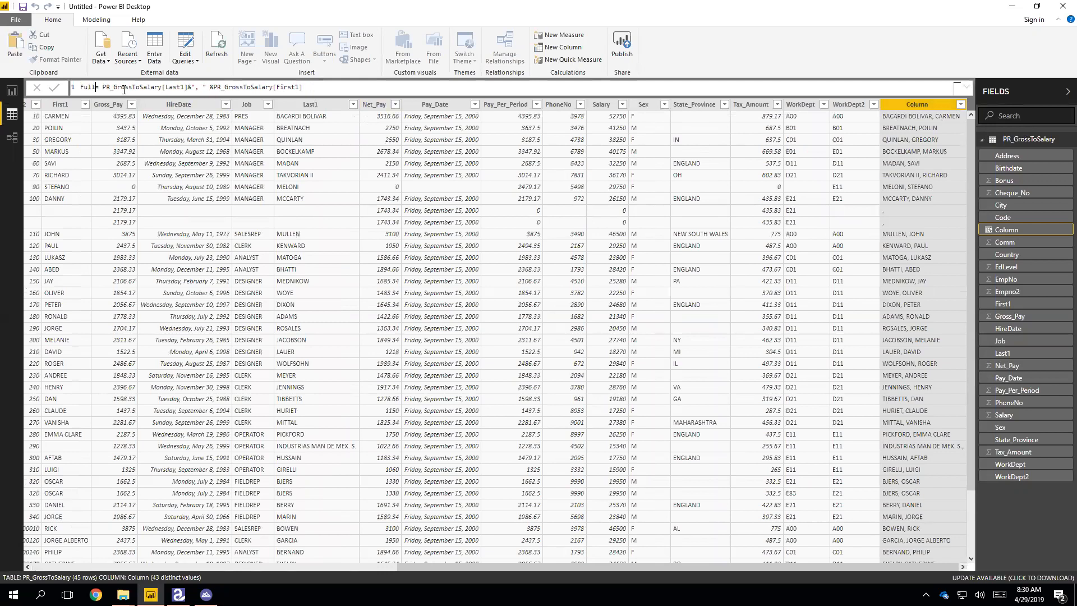
{"action": "key", "text": "Return"}
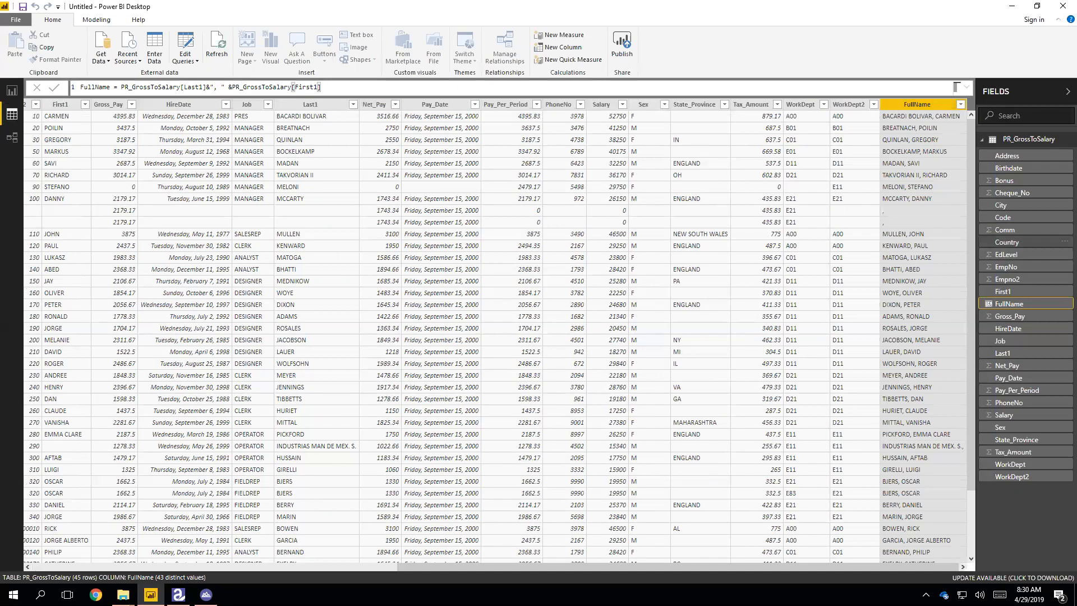
{"action": "right_click", "coordinate": [900, 109]}
{"action": "left_click", "coordinate": [934, 224]}
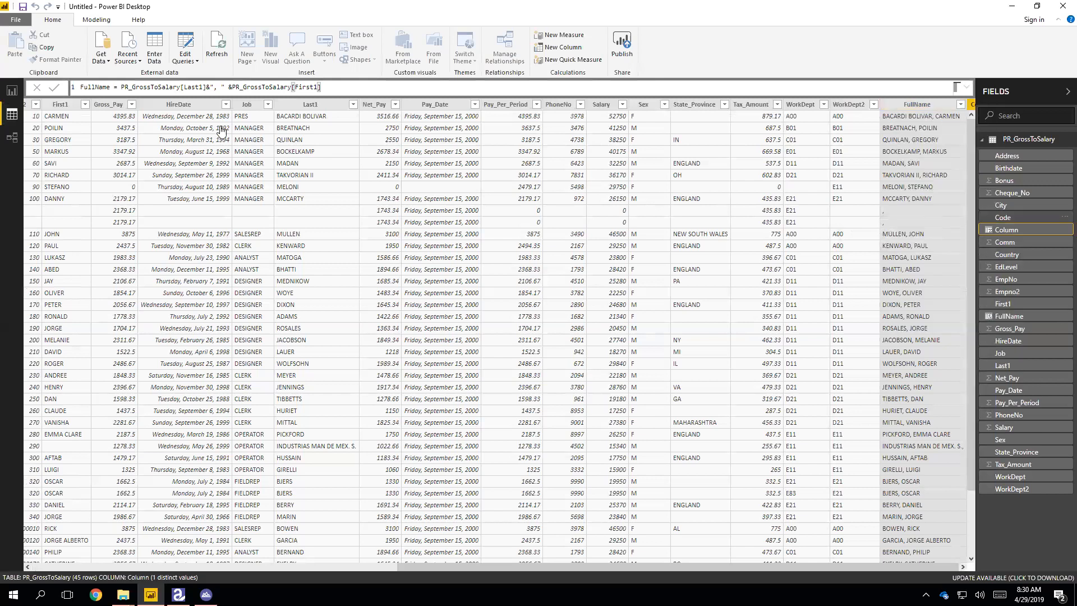
- Create Difference = PR_GrossToSalary[Gross_Pay] - PR_GrossToSalary[Pay_Per_Period], then switch to Report view
{"action": "type", "text": "Difference = "}
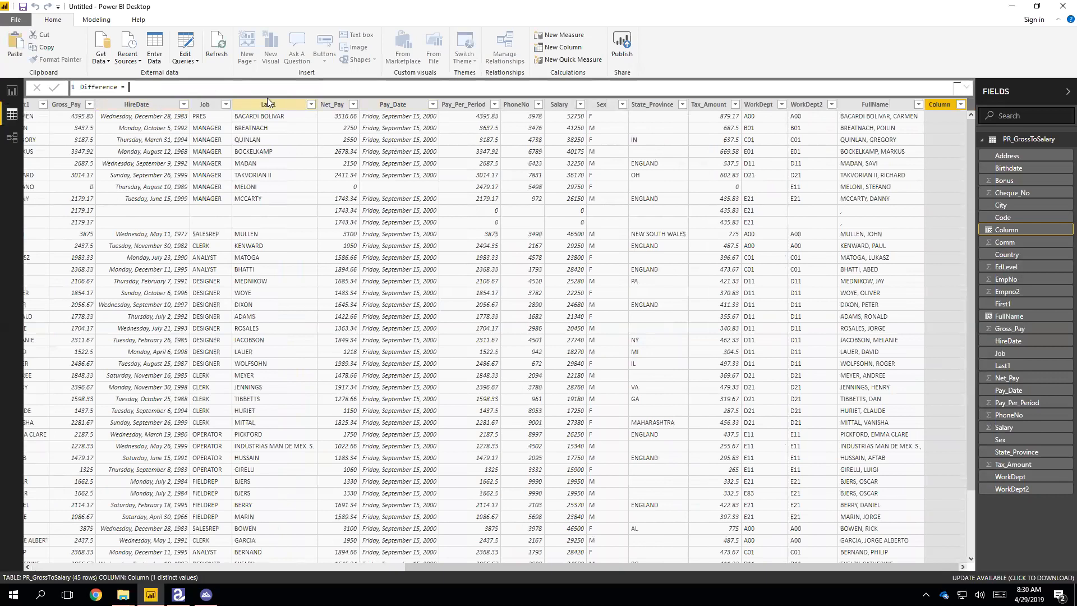
{"action": "type", "text": "gross"}
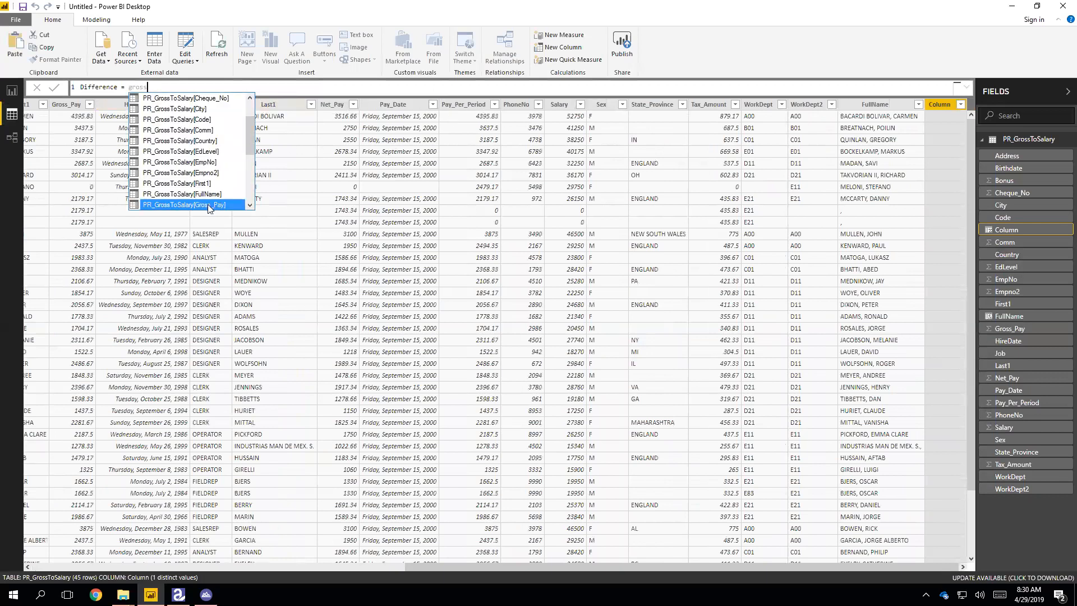
{"action": "left_click", "coordinate": [217, 206]}
{"action": "type", "text": "-pay"}
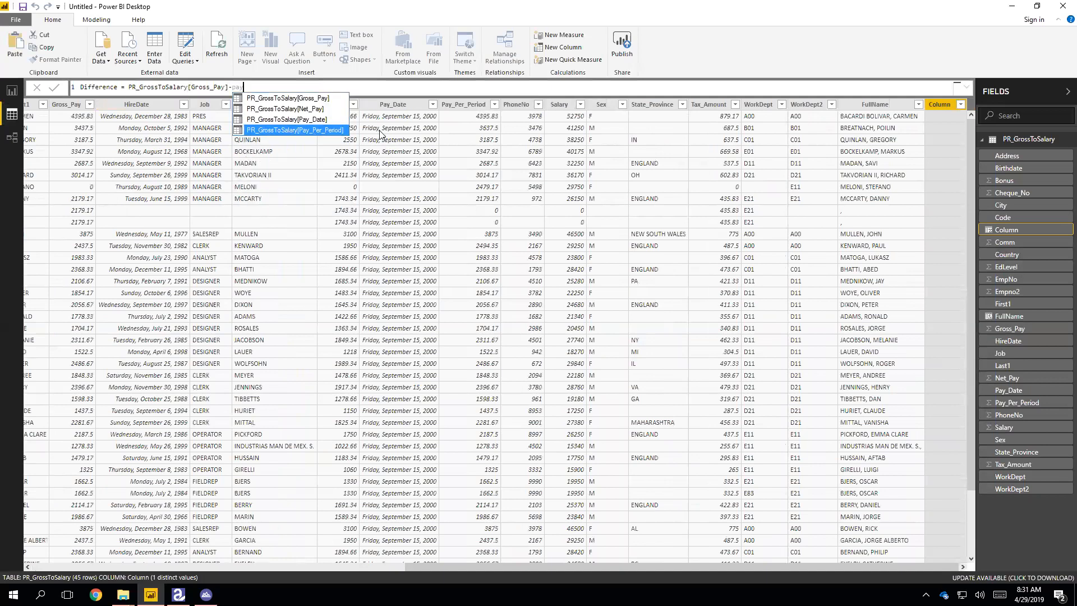
{"action": "left_click", "coordinate": [328, 132]}
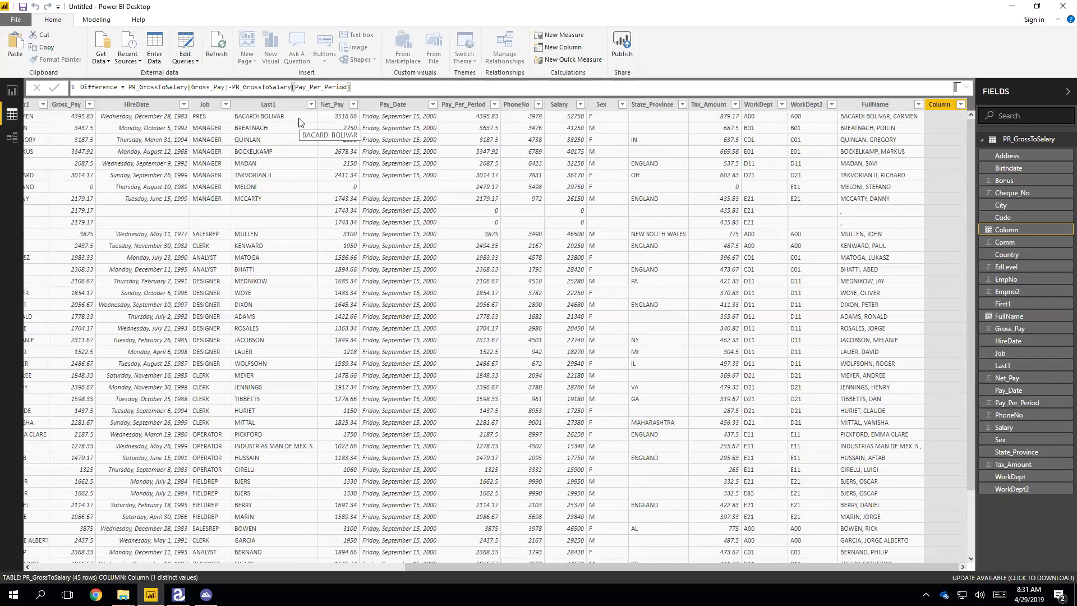
{"action": "key", "text": "Return"}
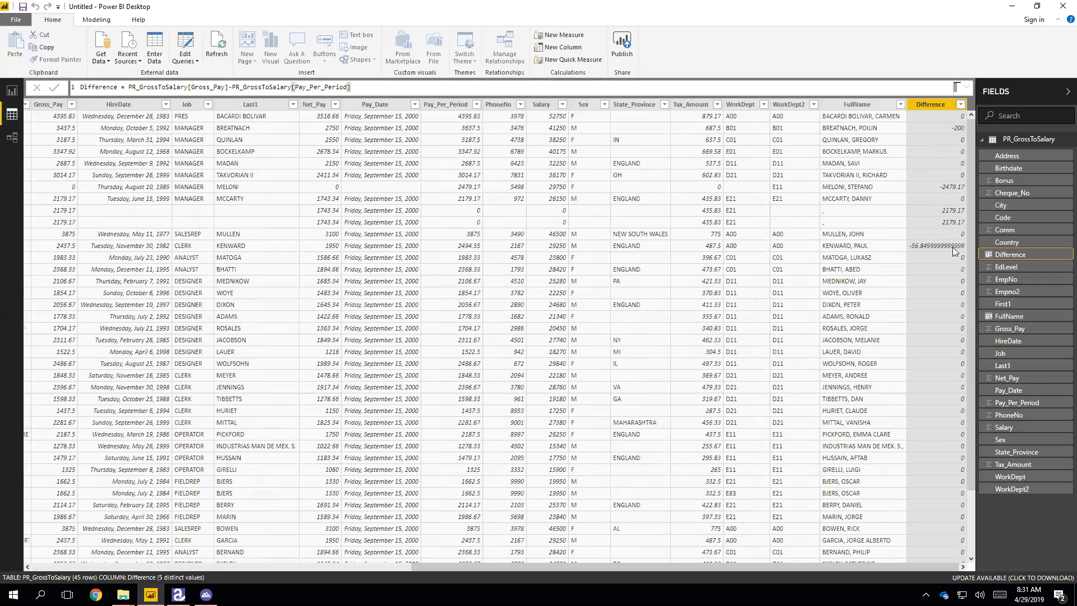
{"action": "scroll", "coordinate": [951, 251], "scroll_direction": "down", "scroll_amount": 2}
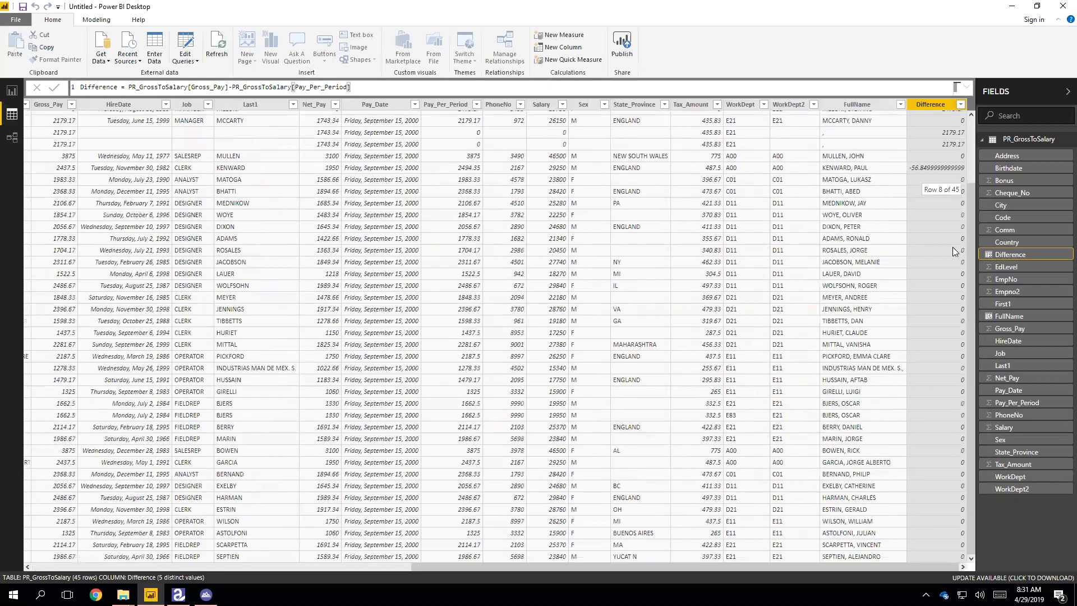
{"action": "scroll", "coordinate": [951, 251], "scroll_direction": "up", "scroll_amount": 2}
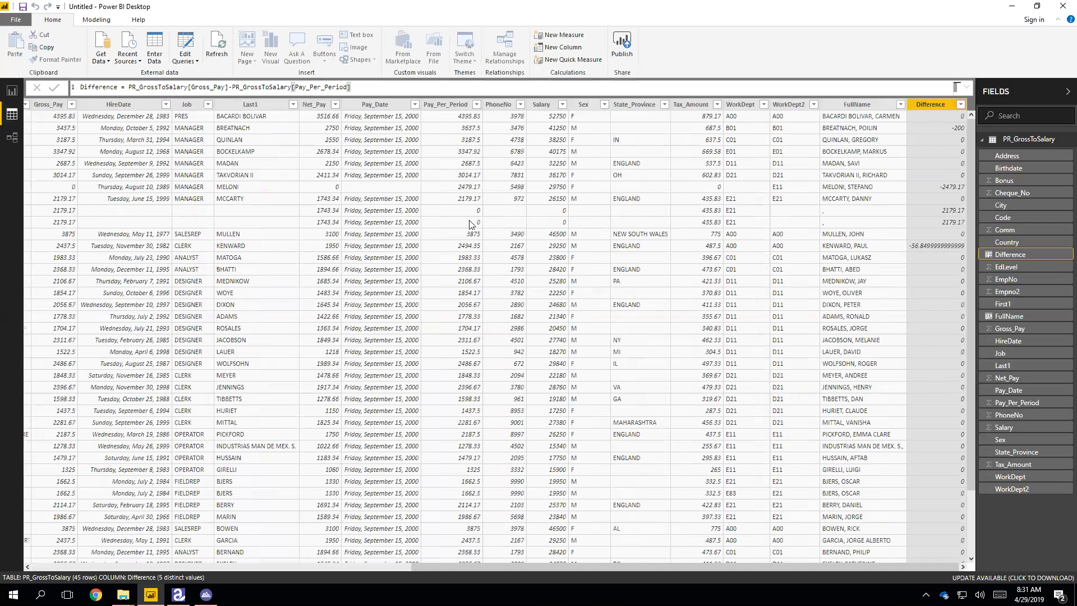
{"action": "left_click", "coordinate": [11, 90]}
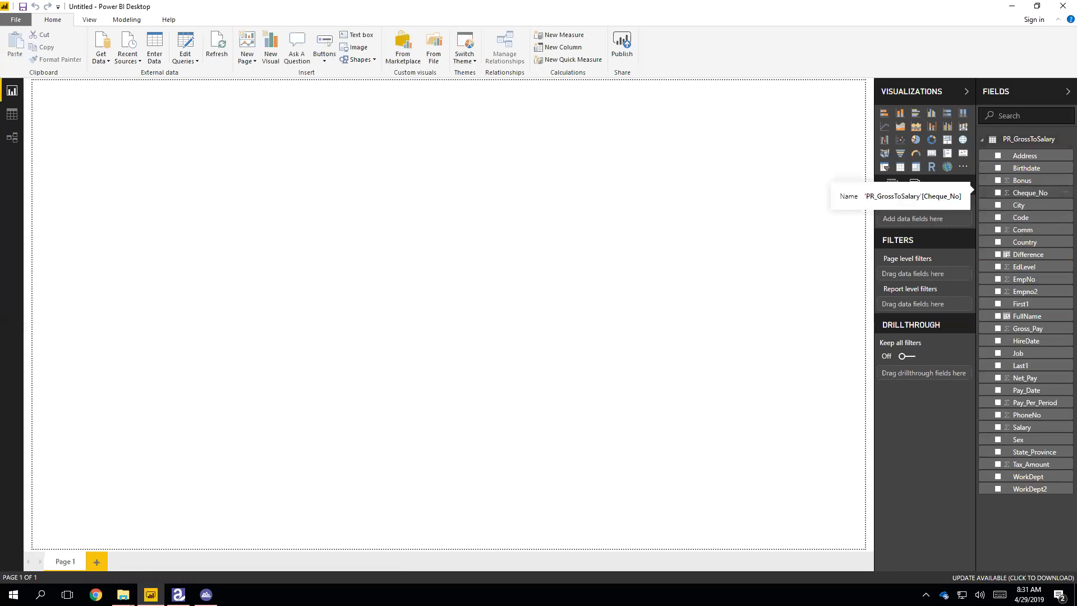
- Add an enlarged clustered column chart with Gross_Pay and Pay_Per_Period as values and FullName on the axis
{"action": "left_click", "coordinate": [932, 114]}
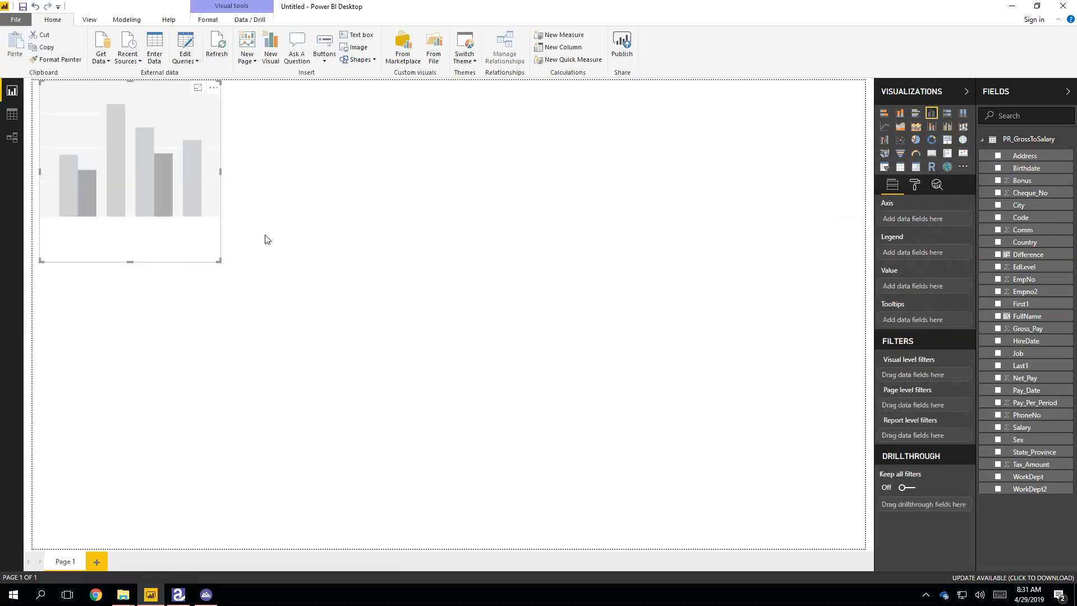
{"action": "left_click_drag", "start_coordinate": [218, 261], "coordinate": [714, 437]}
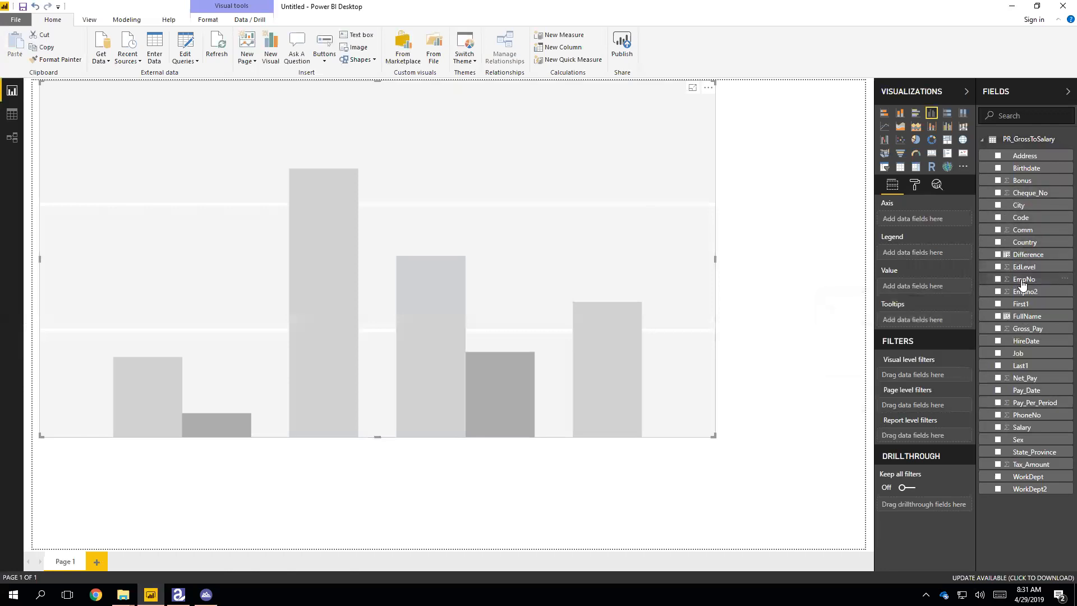
{"action": "left_click_drag", "start_coordinate": [1021, 331], "coordinate": [917, 285]}
{"action": "left_click", "coordinate": [1011, 328]}
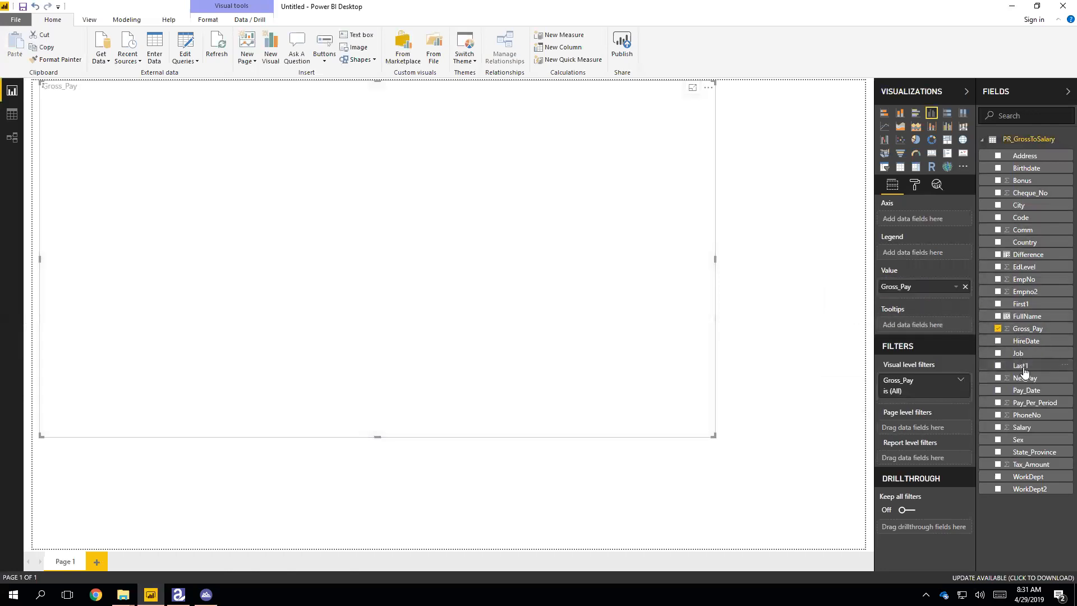
{"action": "left_click_drag", "start_coordinate": [1026, 402], "coordinate": [931, 297]}
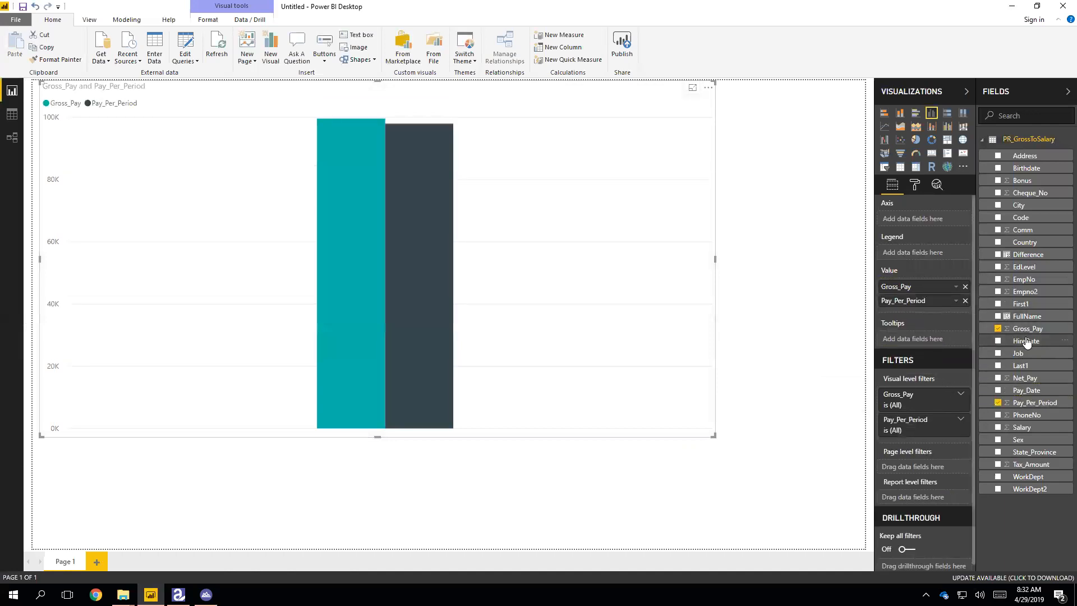
{"action": "left_click_drag", "start_coordinate": [1016, 318], "coordinate": [910, 219]}
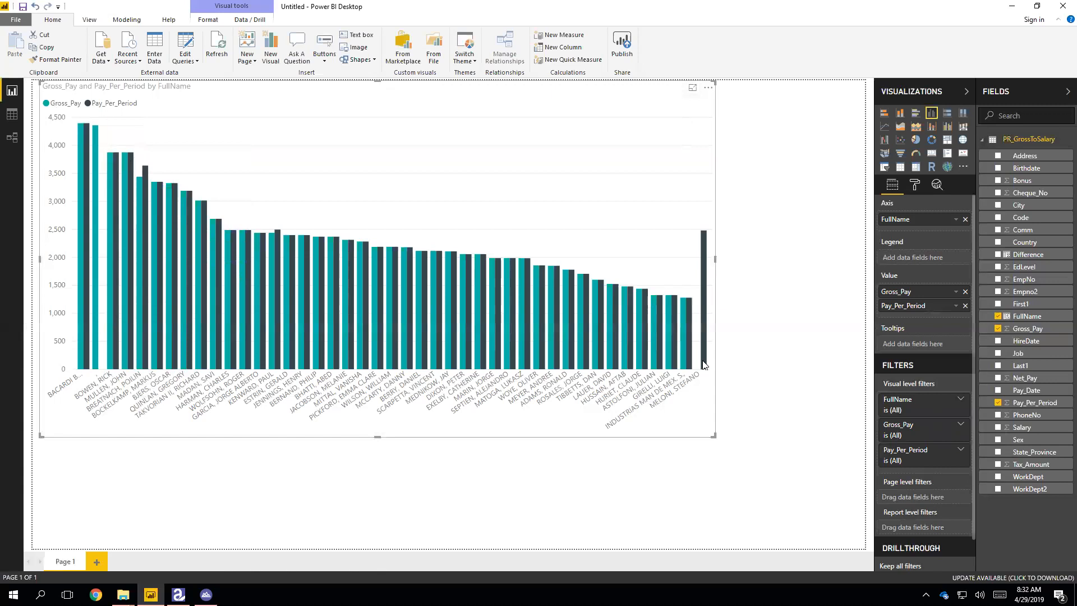
- Sort the chart's columns by FullName in ascending order
{"action": "left_click", "coordinate": [708, 87]}
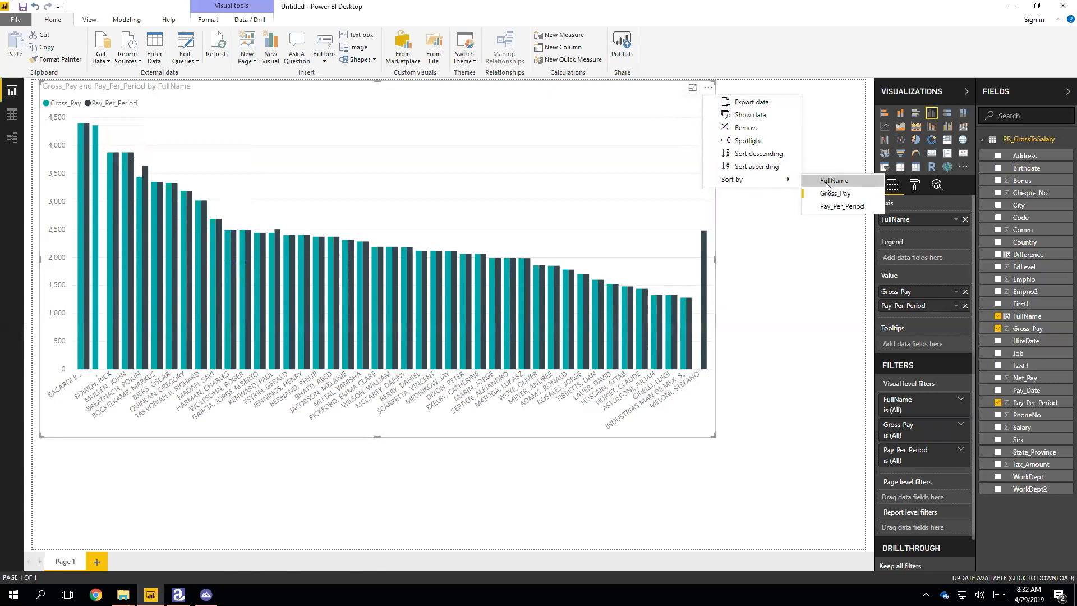
{"action": "left_click", "coordinate": [818, 183]}
{"action": "left_click", "coordinate": [708, 87]}
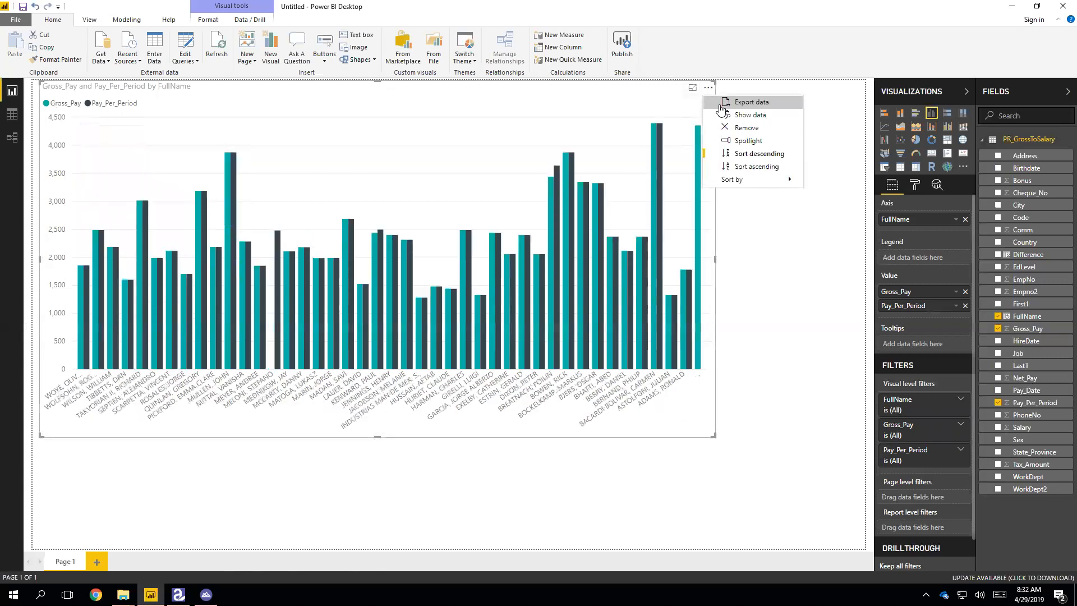
{"action": "left_click", "coordinate": [748, 167]}
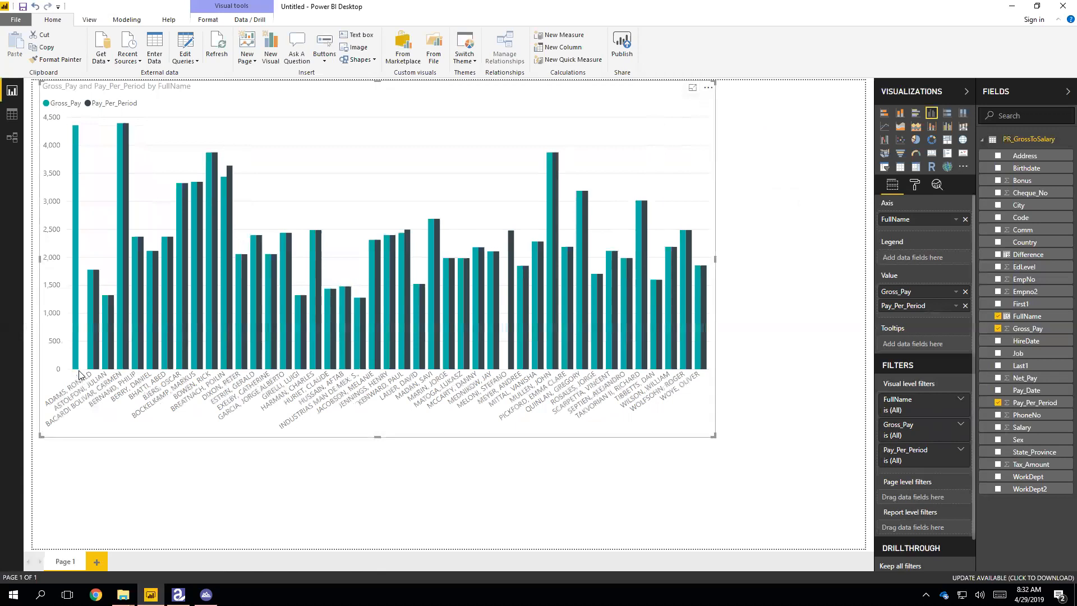
- View the underlying records for the first employee's Gross_Pay bar, then return to the report
{"action": "mouse_move", "coordinate": [76, 374]}
{"action": "left_click", "coordinate": [76, 362]}
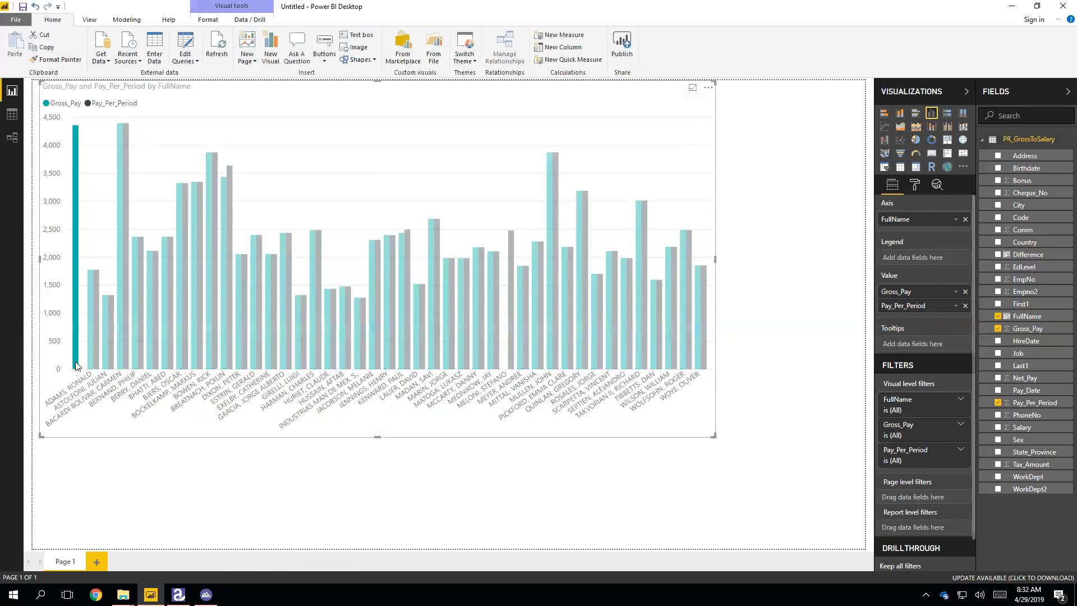
{"action": "right_click", "coordinate": [77, 365]}
{"action": "left_click", "coordinate": [106, 370]}
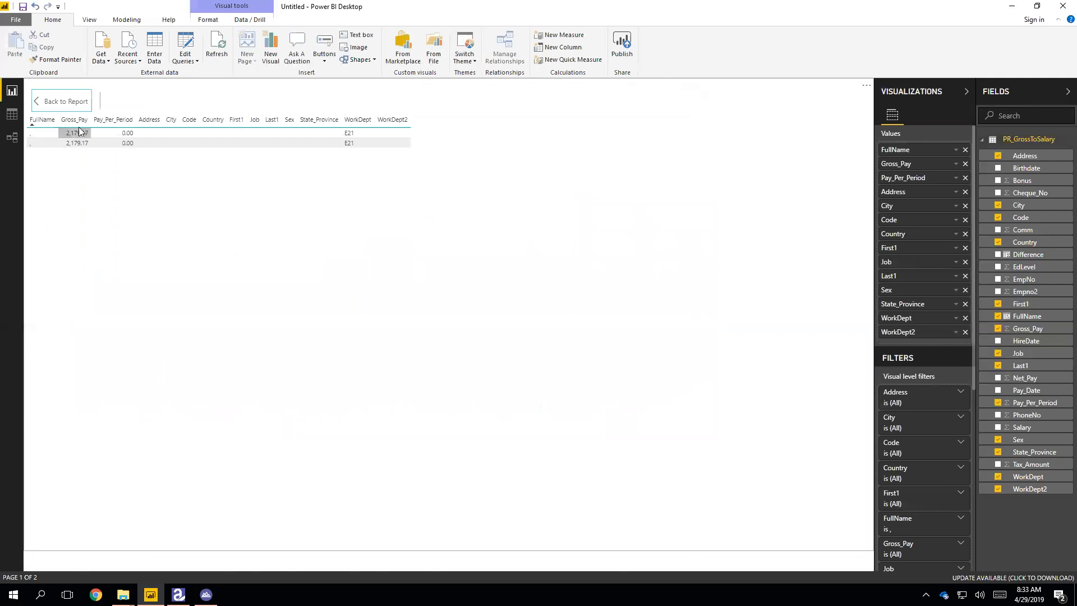
{"action": "left_click", "coordinate": [47, 103]}
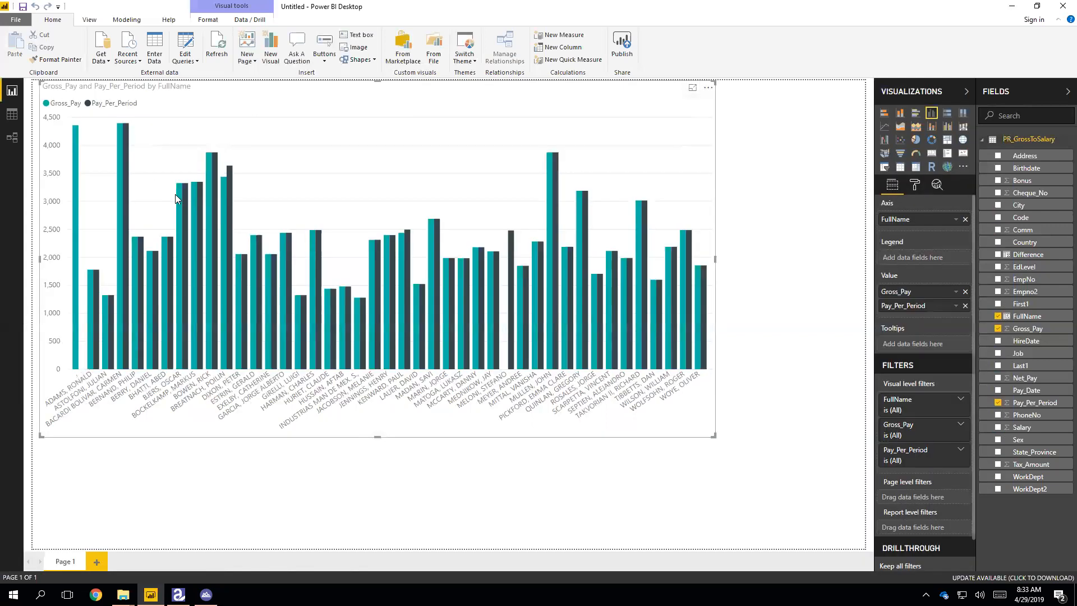
{"action": "left_click", "coordinate": [76, 152]}
- Try EmpNo on the chart's axis, restore FullName, then show the table in Data view
{"action": "left_click", "coordinate": [106, 219]}
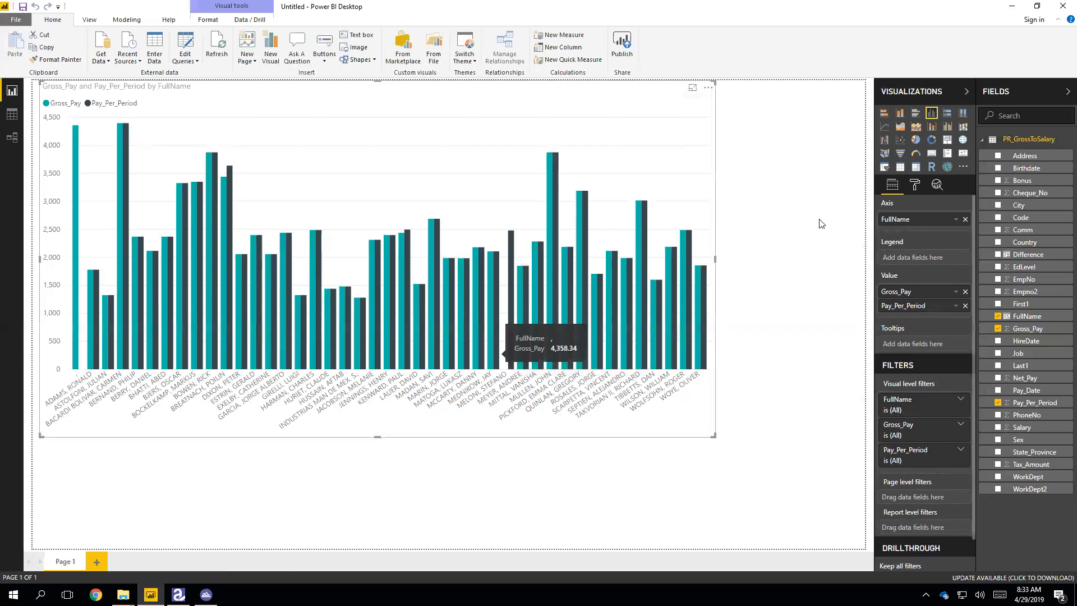
{"action": "left_click_drag", "start_coordinate": [999, 283], "coordinate": [910, 223]}
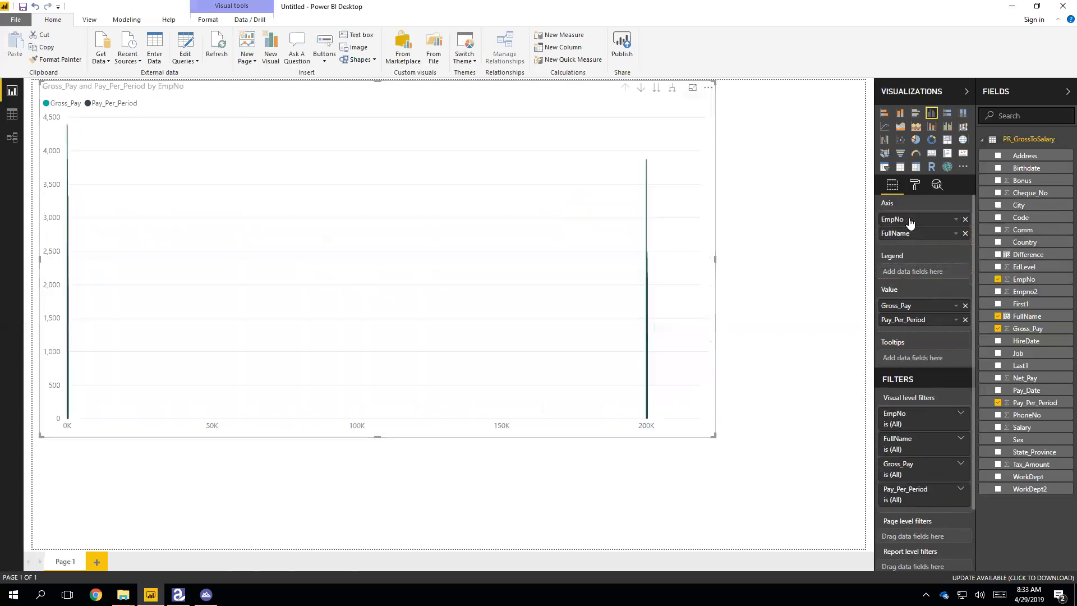
{"action": "left_click", "coordinate": [965, 233]}
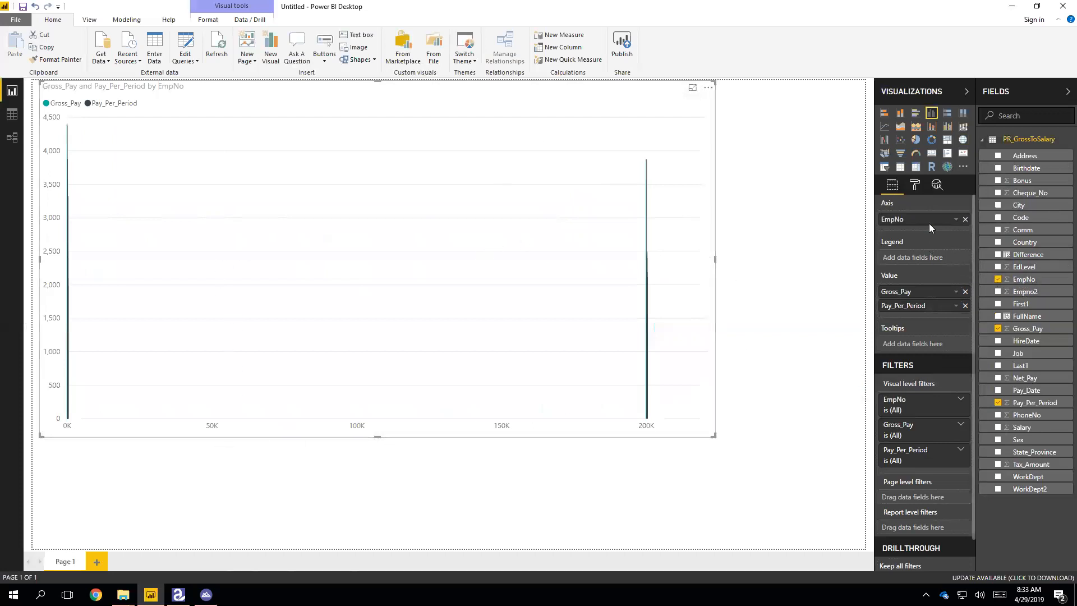
{"action": "left_click", "coordinate": [965, 219]}
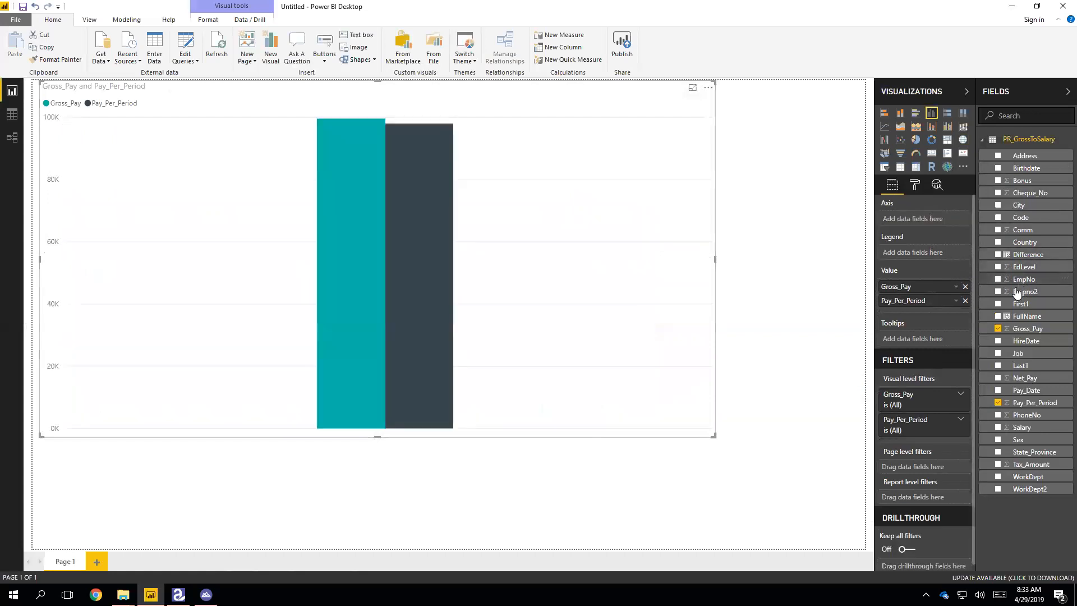
{"action": "left_click_drag", "start_coordinate": [1018, 280], "coordinate": [907, 219]}
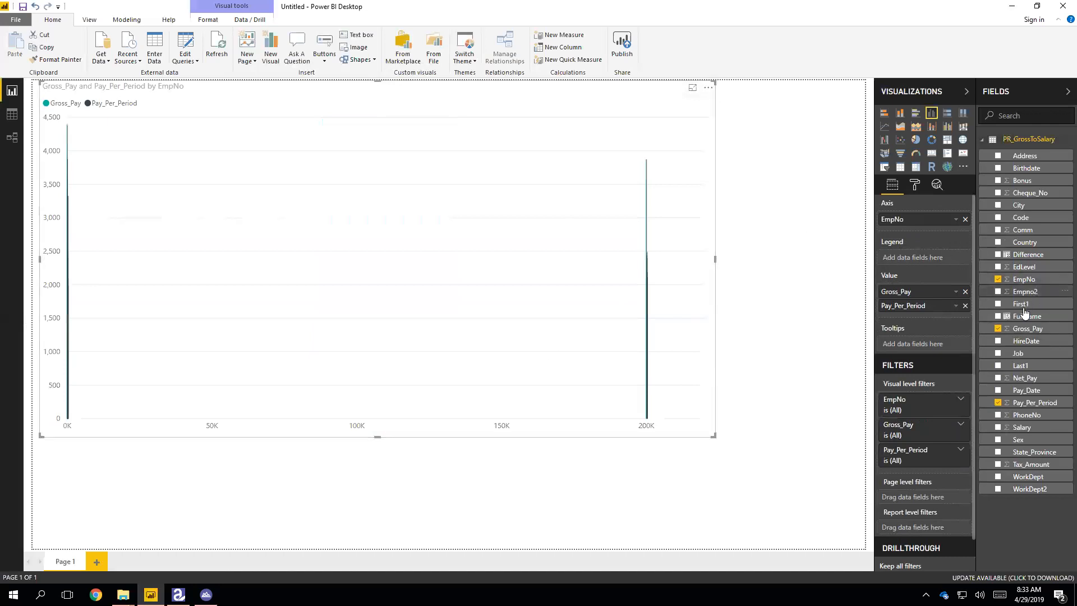
{"action": "left_click", "coordinate": [965, 220]}
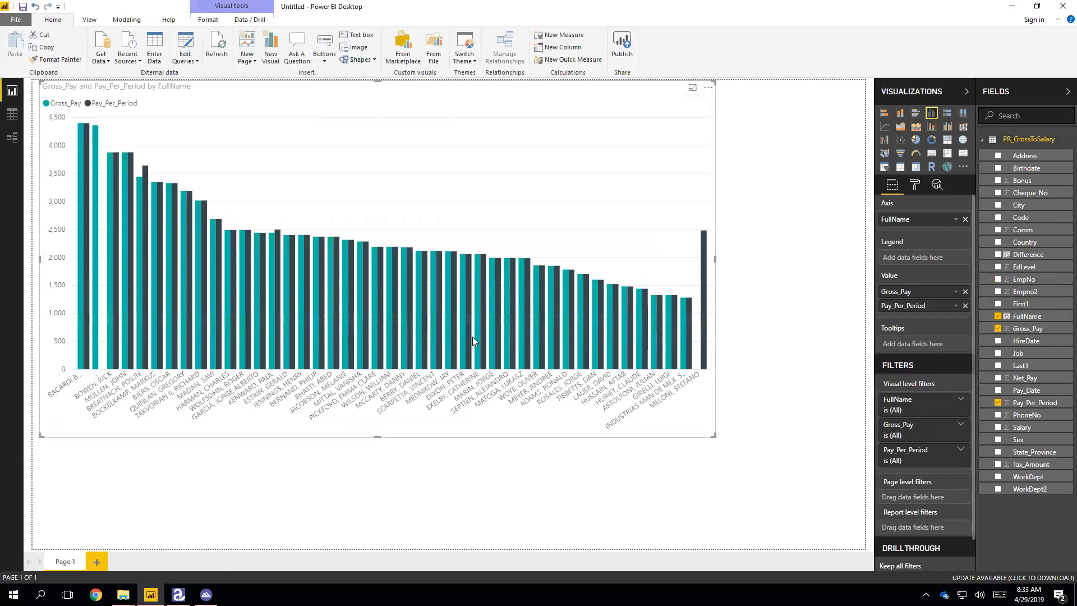
{"action": "left_click", "coordinate": [11, 115]}
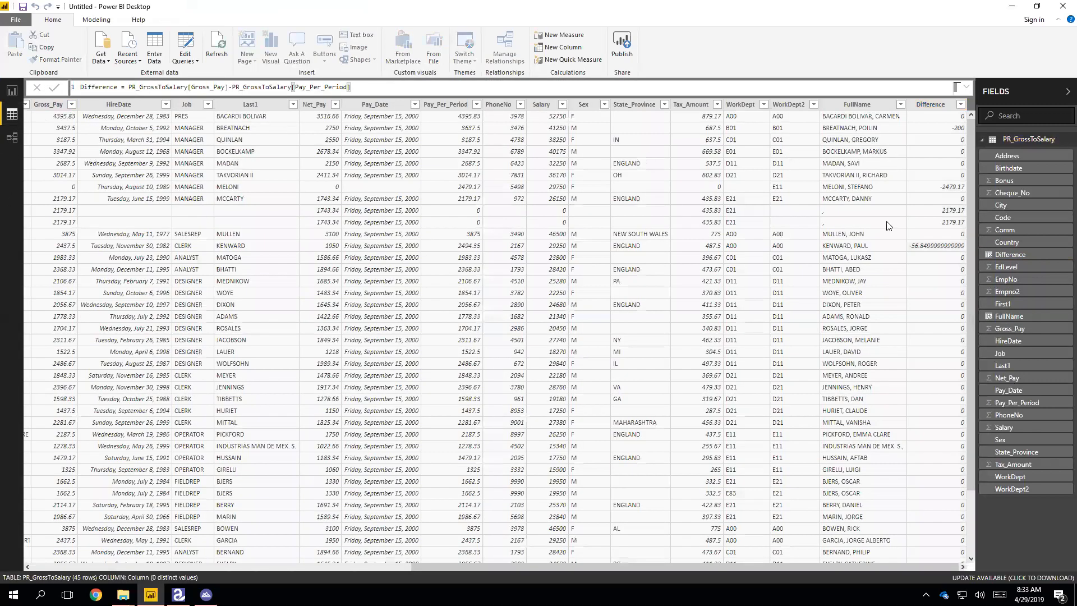
{"action": "left_click", "coordinate": [12, 90]}
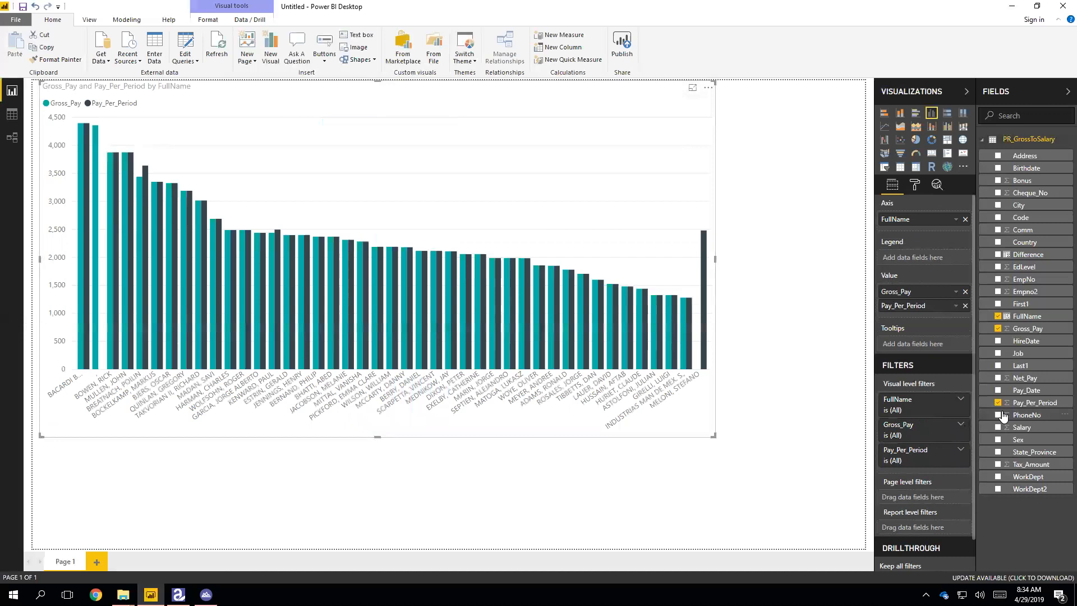
{"action": "left_click", "coordinate": [708, 88]}
{"action": "mouse_move", "coordinate": [727, 184]}
{"action": "left_click", "coordinate": [833, 182]}
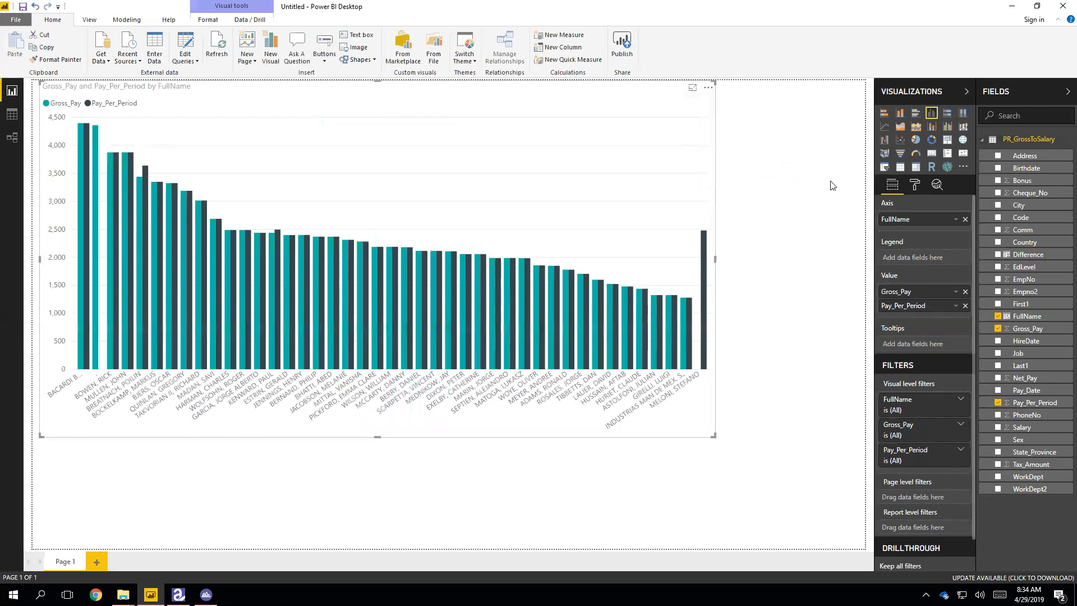
{"action": "left_click", "coordinate": [706, 90]}
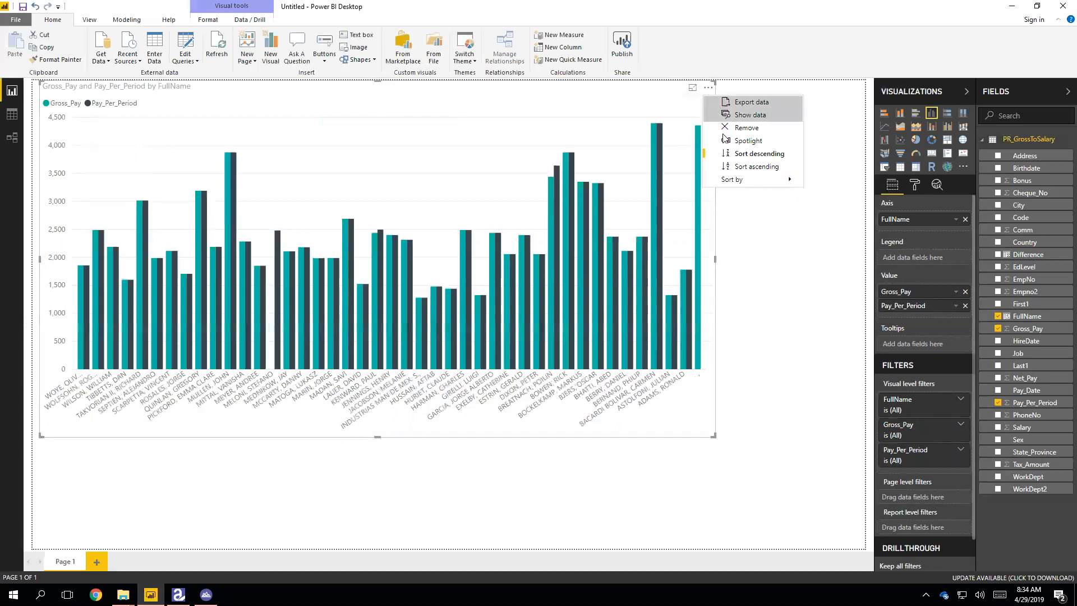
{"action": "left_click", "coordinate": [752, 167]}
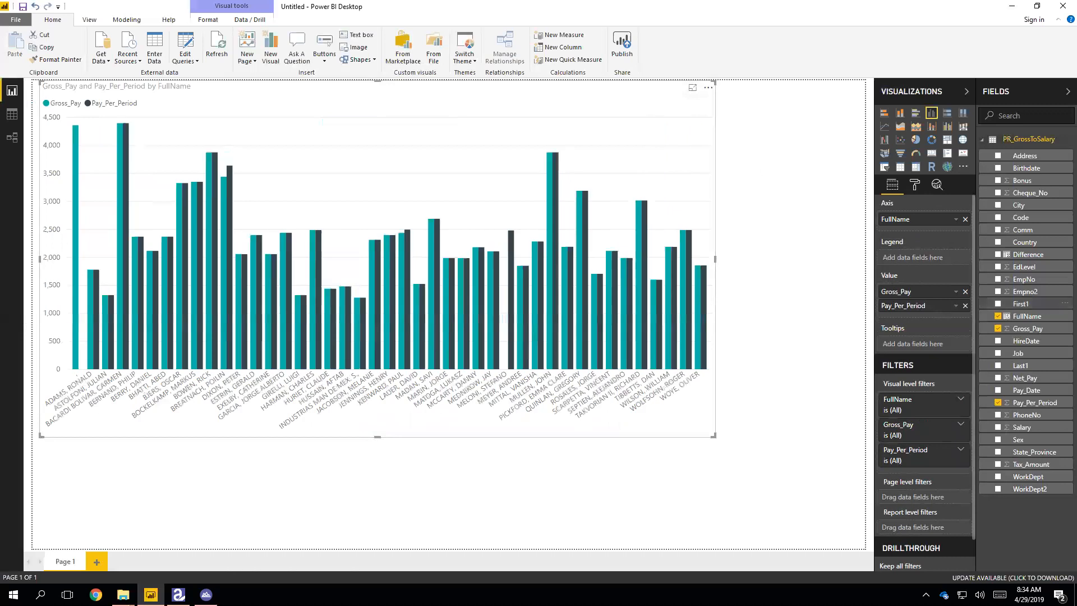
- Add median and average reference lines for Gross_Pay from the Analytics pane
{"action": "left_click", "coordinate": [935, 187]}
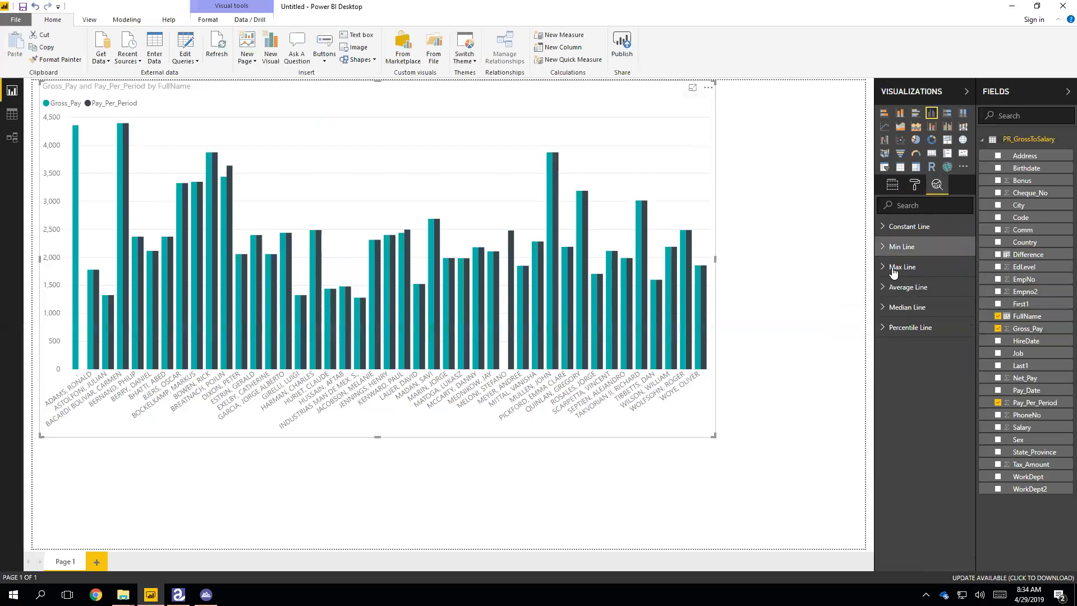
{"action": "left_click", "coordinate": [894, 307]}
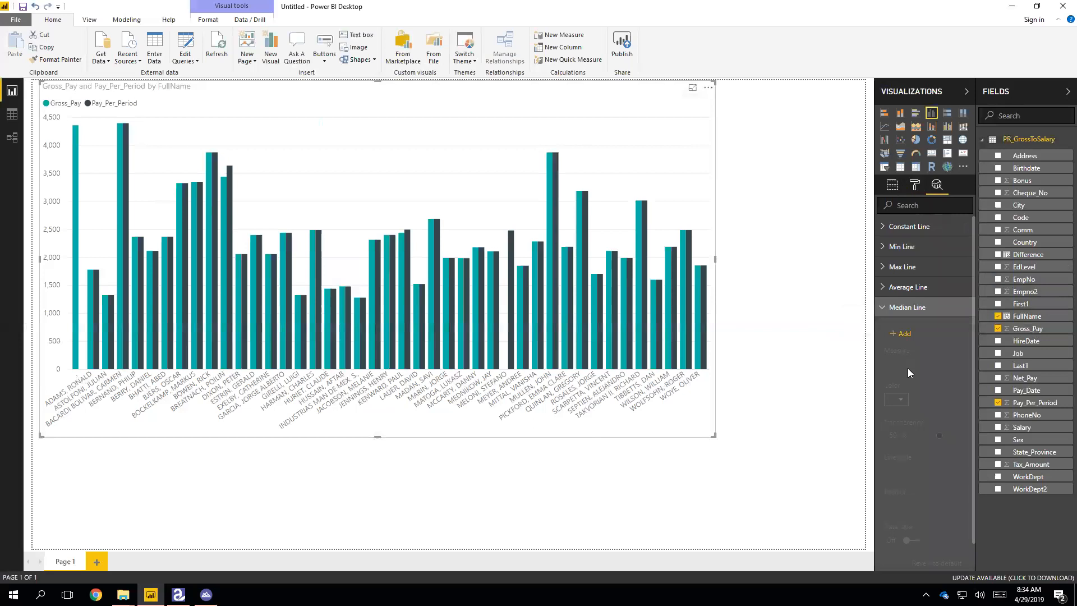
{"action": "left_click", "coordinate": [900, 333]}
{"action": "left_click", "coordinate": [907, 286]}
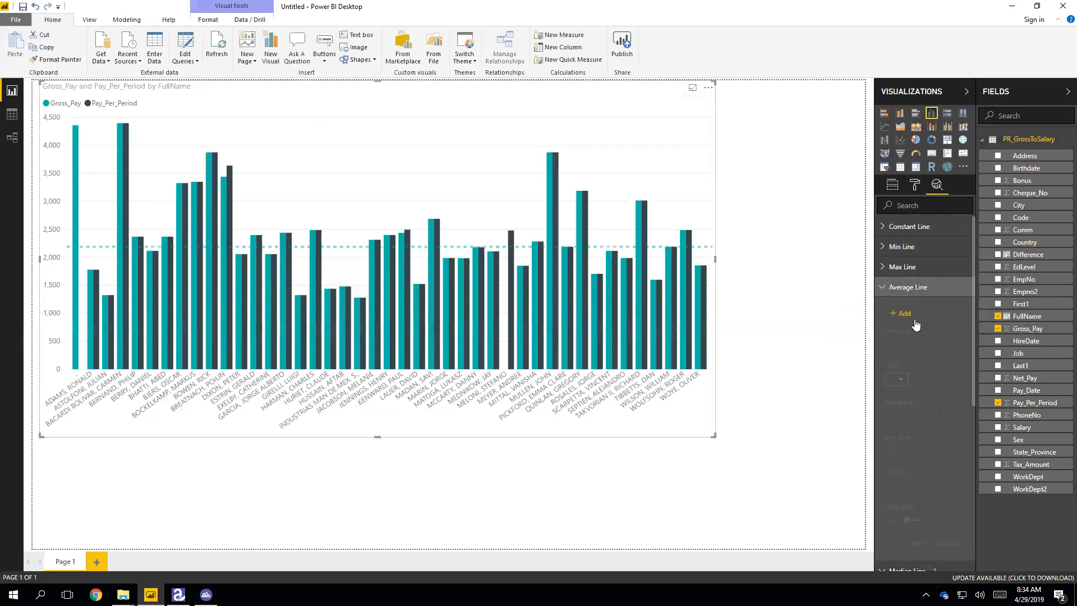
{"action": "left_click", "coordinate": [901, 313]}
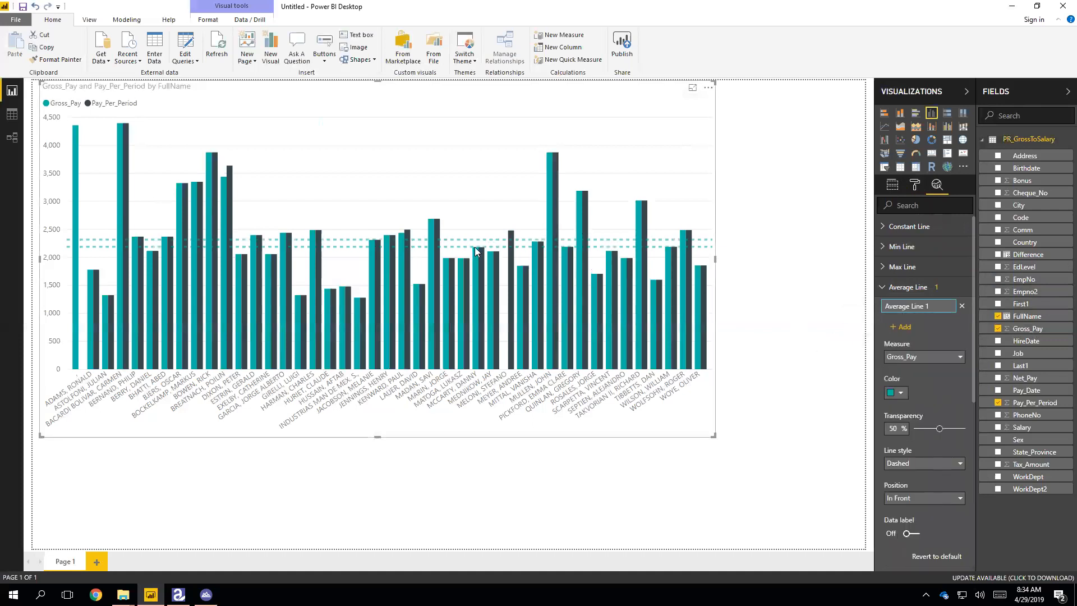
- Add Gross_Pay min and max reference lines, then switch the visual to a scatter chart
{"action": "mouse_move", "coordinate": [536, 259]}
{"action": "left_click", "coordinate": [893, 250]}
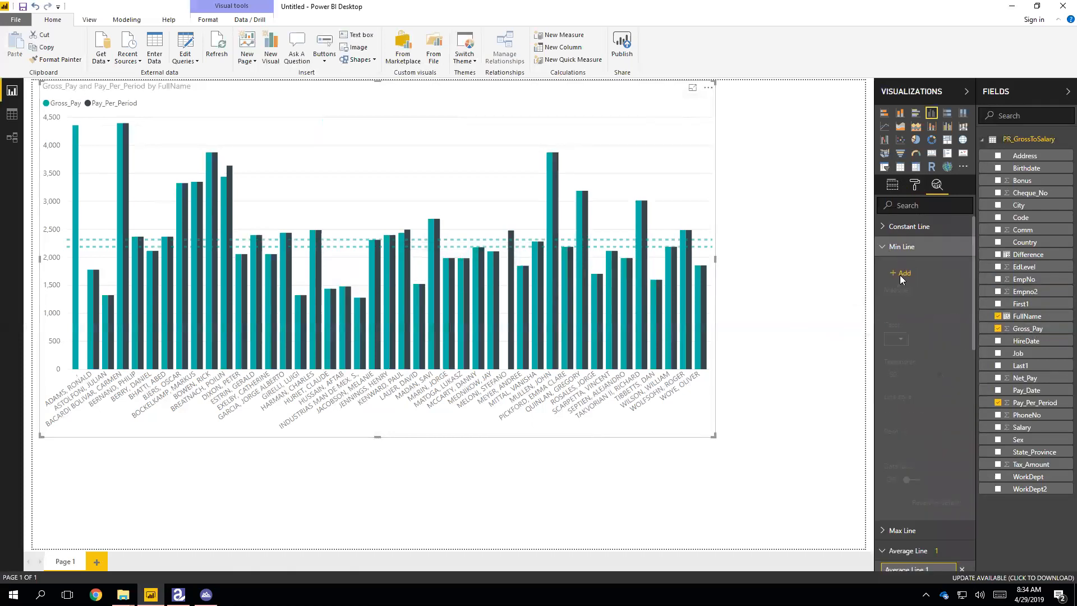
{"action": "left_click", "coordinate": [899, 269]}
{"action": "left_click", "coordinate": [893, 248]}
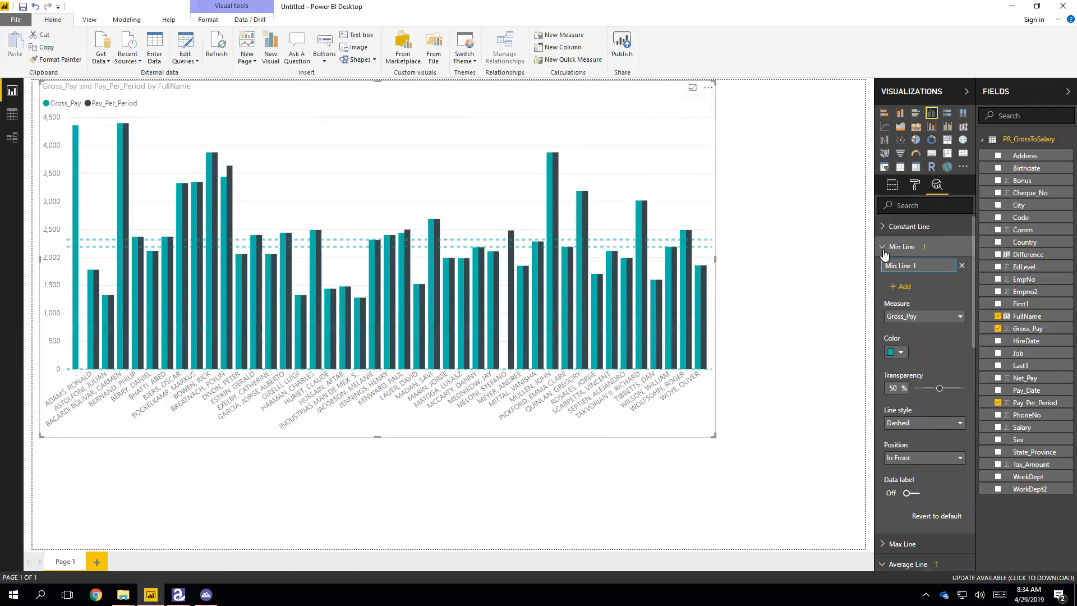
{"action": "left_click", "coordinate": [896, 268]}
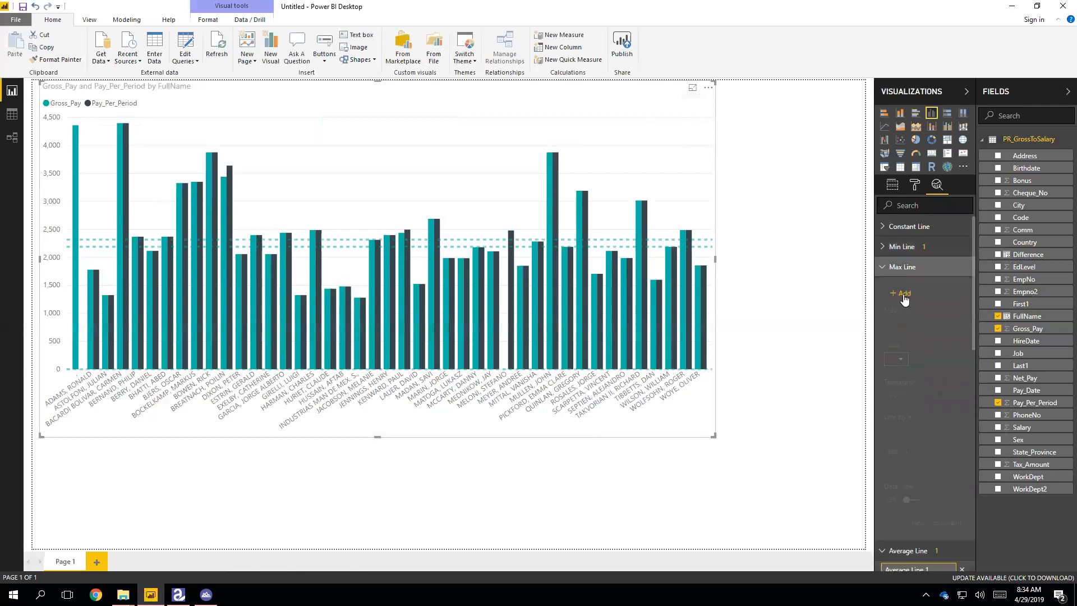
{"action": "left_click", "coordinate": [900, 293]}
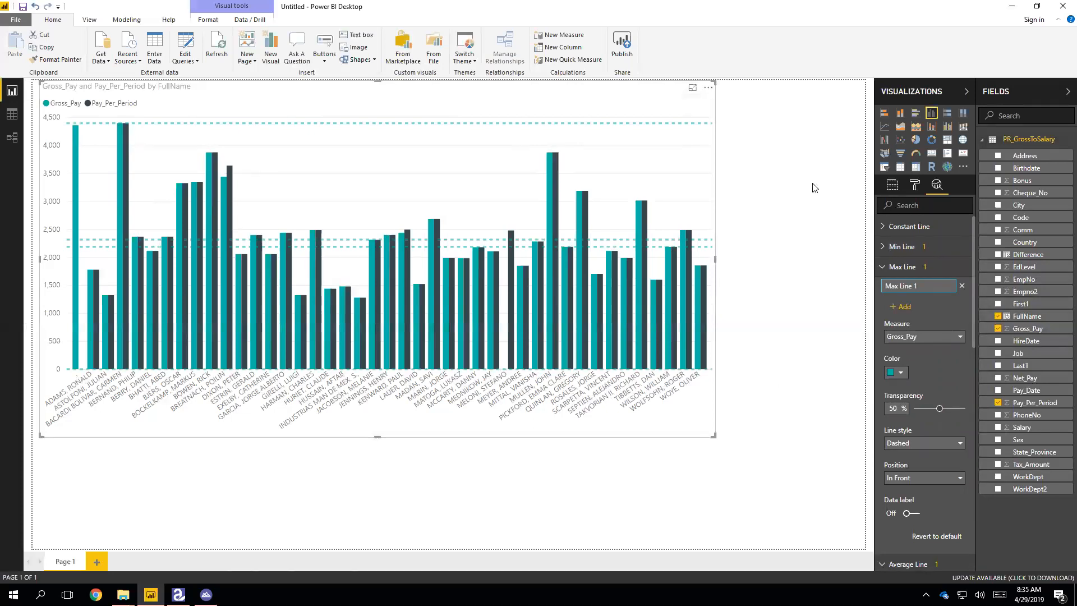
{"action": "left_click", "coordinate": [899, 140]}
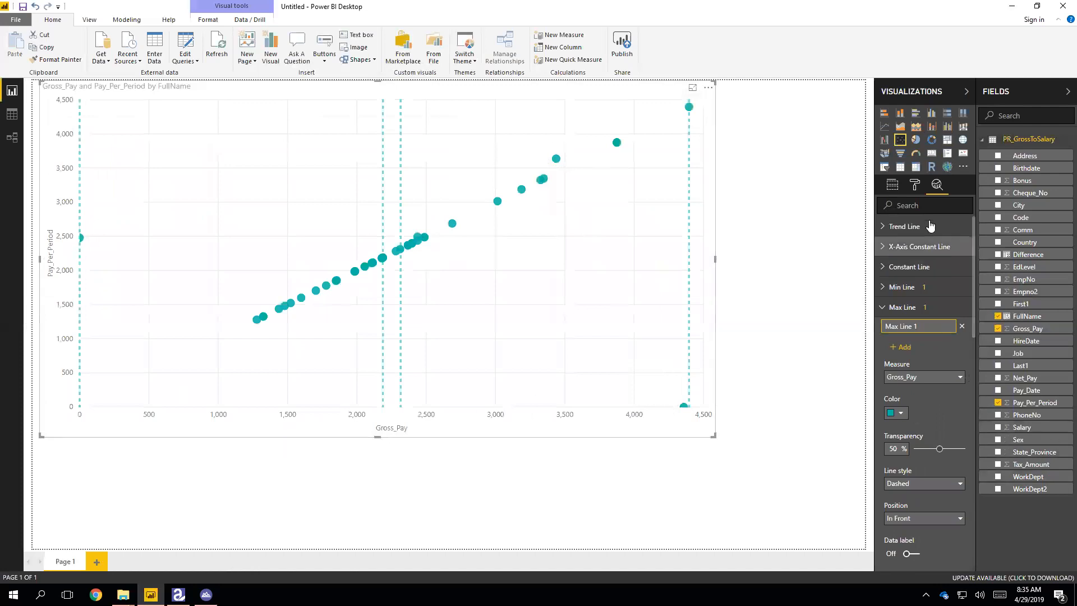
- Back in the field wells, drag Difference toward the scatter chart's X axis
{"action": "left_click", "coordinate": [892, 184]}
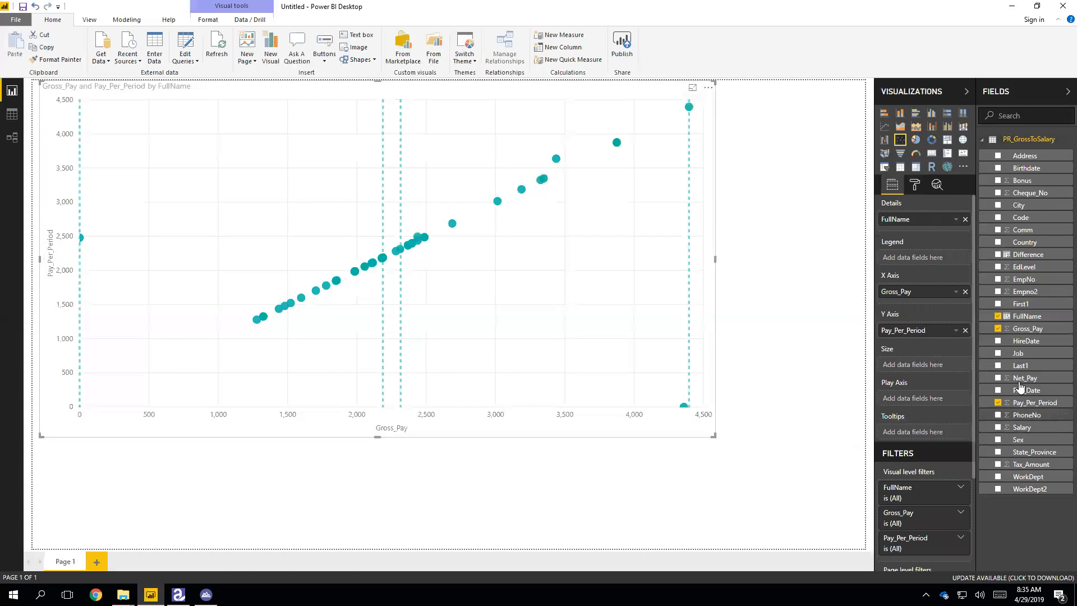
{"action": "left_click_drag", "start_coordinate": [1025, 255], "coordinate": [937, 300]}
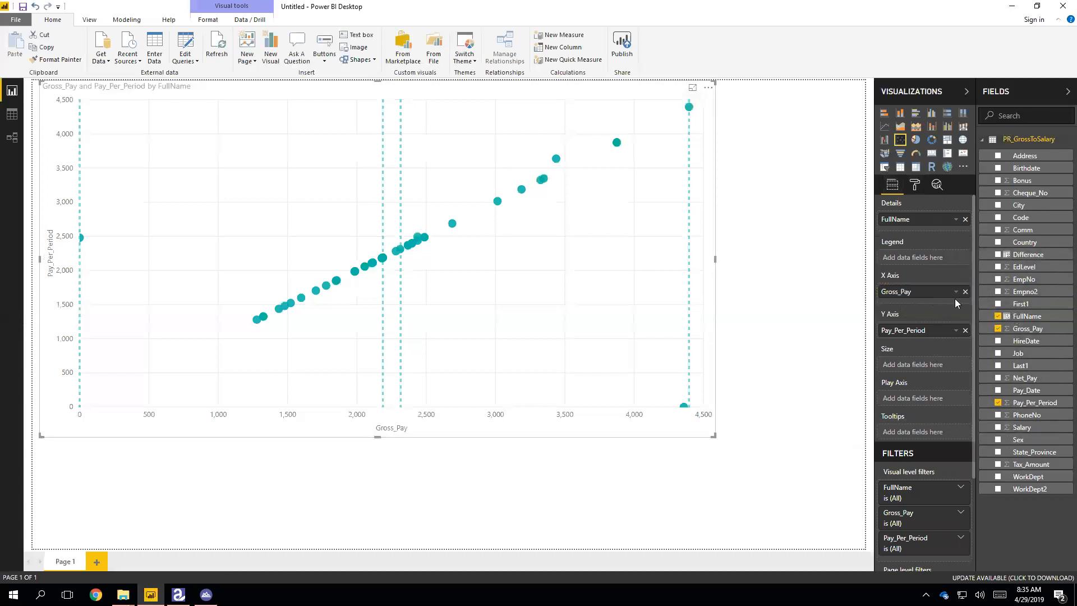
- Put Difference on the X axis in place of Gross_Pay and re-add Pay_Per_Period on the Y axis
{"action": "left_click", "coordinate": [965, 292]}
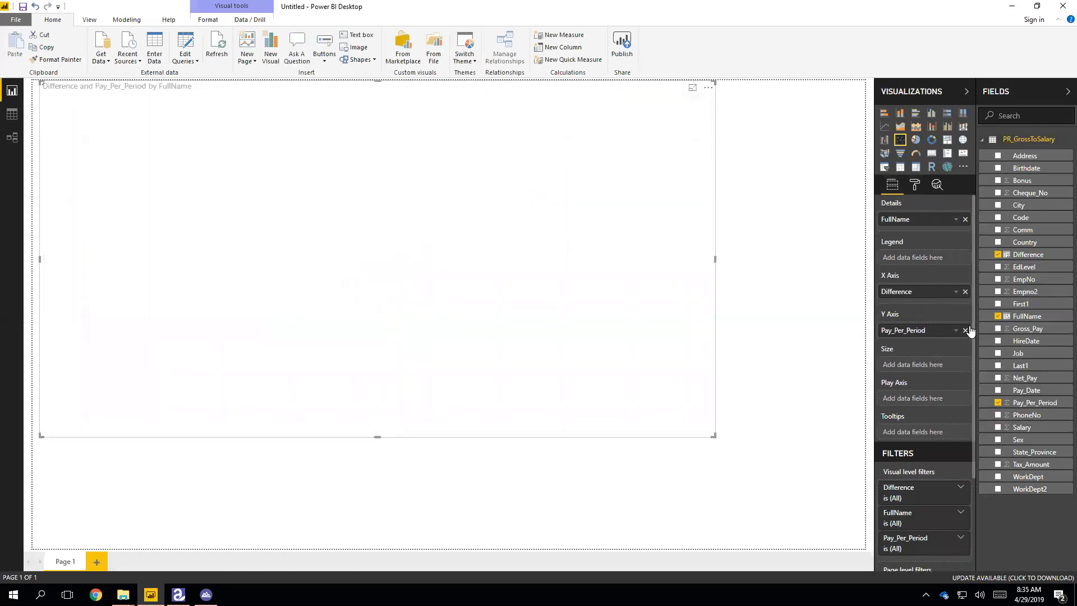
{"action": "left_click", "coordinate": [965, 330]}
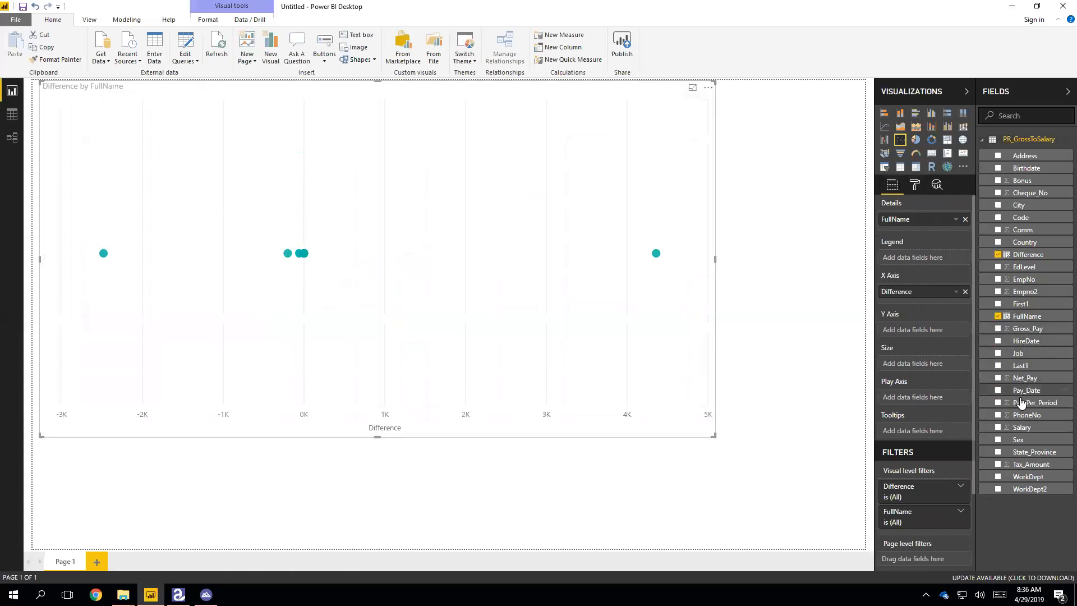
{"action": "left_click_drag", "start_coordinate": [1020, 402], "coordinate": [964, 329]}
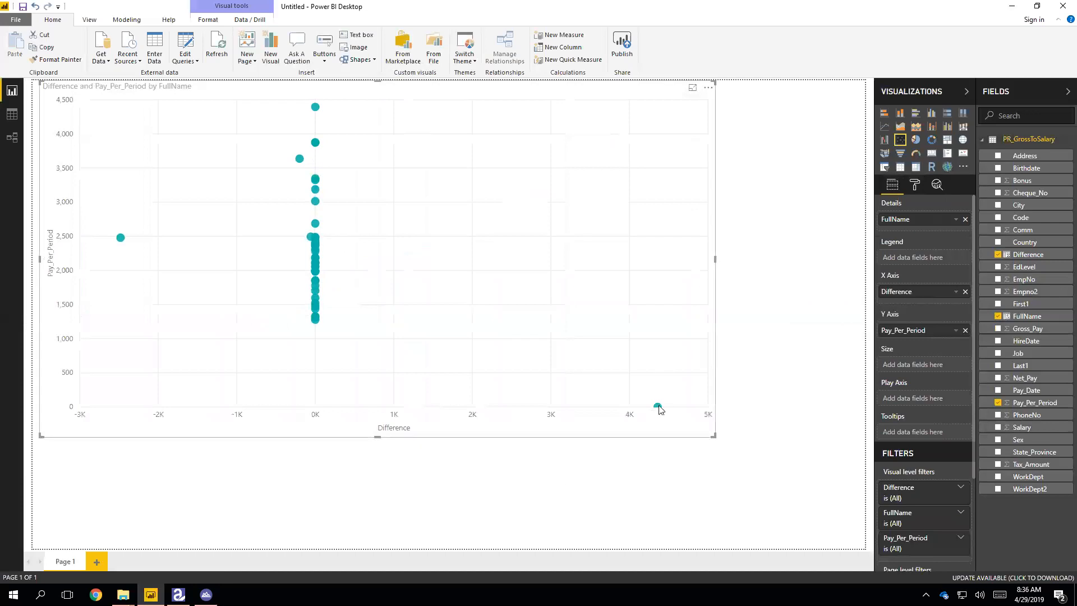
{"action": "mouse_move", "coordinate": [660, 409]}
{"action": "mouse_move", "coordinate": [122, 241]}
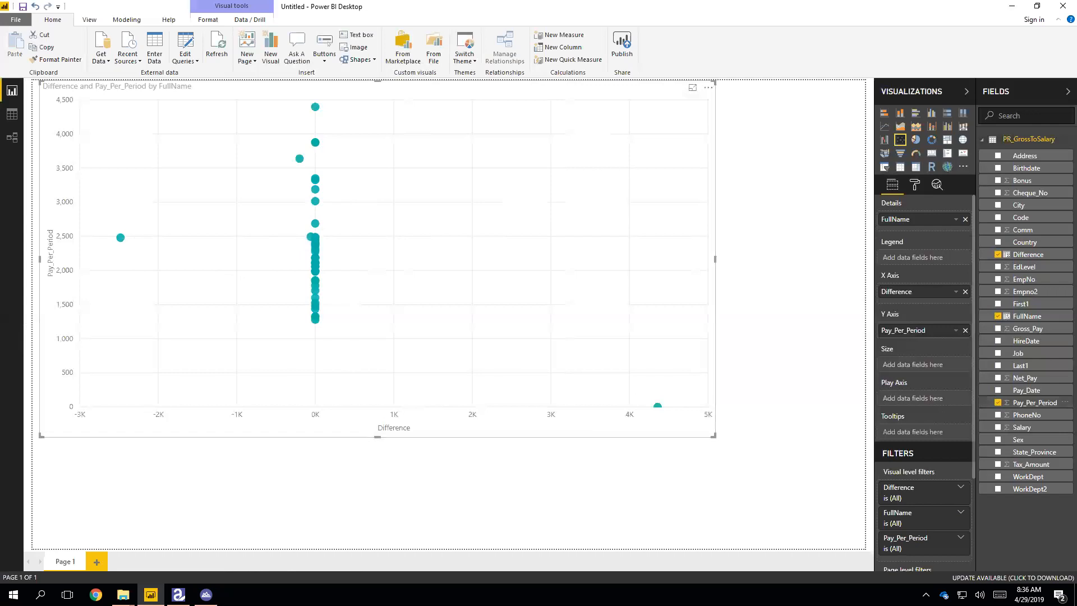
- Add Page 2 with an enlarged Gross_Pay and Pay_Per_Period column chart by FullName, filtered on Difference
{"action": "left_click", "coordinate": [96, 563]}
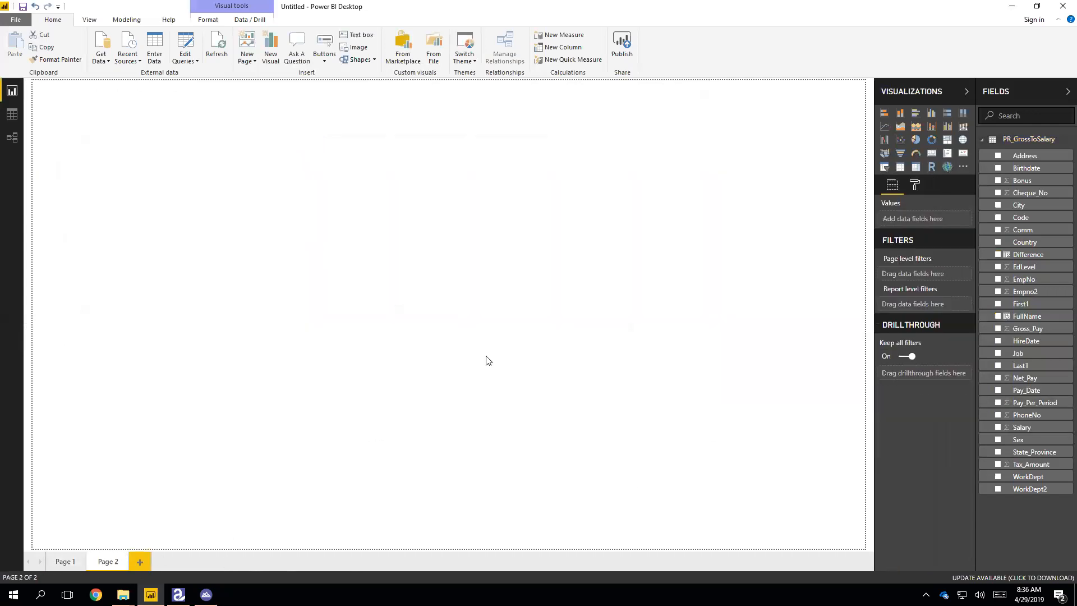
{"action": "left_click", "coordinate": [931, 114]}
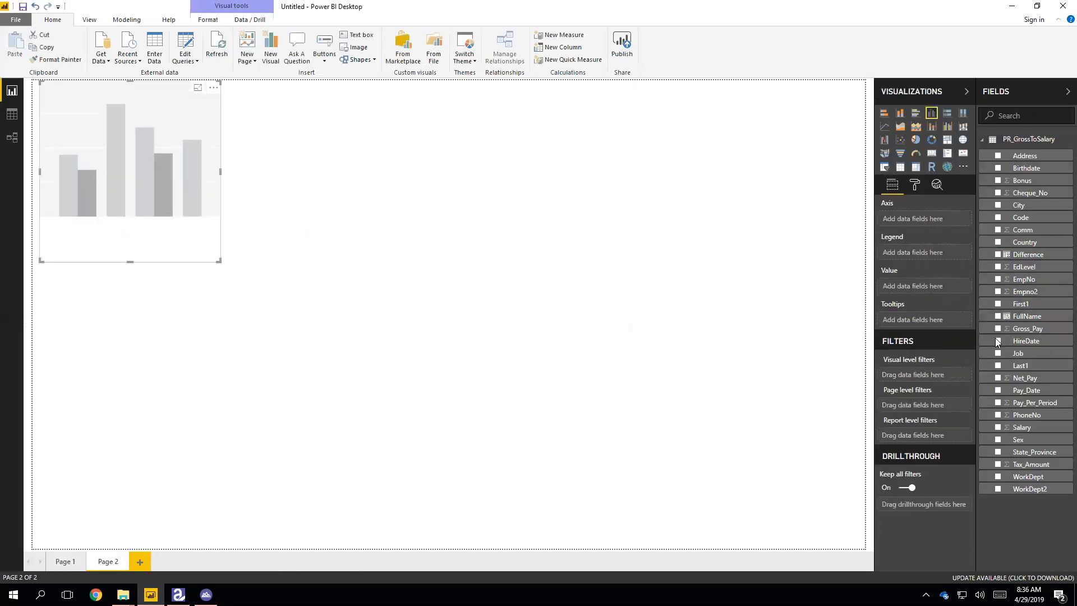
{"action": "left_click_drag", "start_coordinate": [1021, 332], "coordinate": [924, 284]}
{"action": "left_click_drag", "start_coordinate": [1016, 404], "coordinate": [917, 290]}
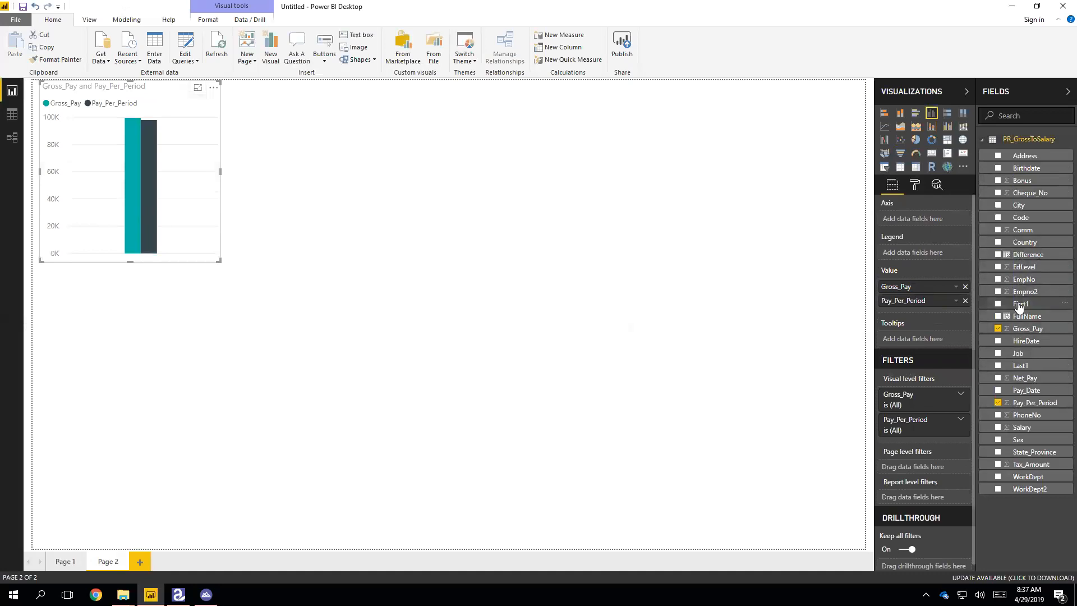
{"action": "left_click_drag", "start_coordinate": [1025, 317], "coordinate": [917, 220]}
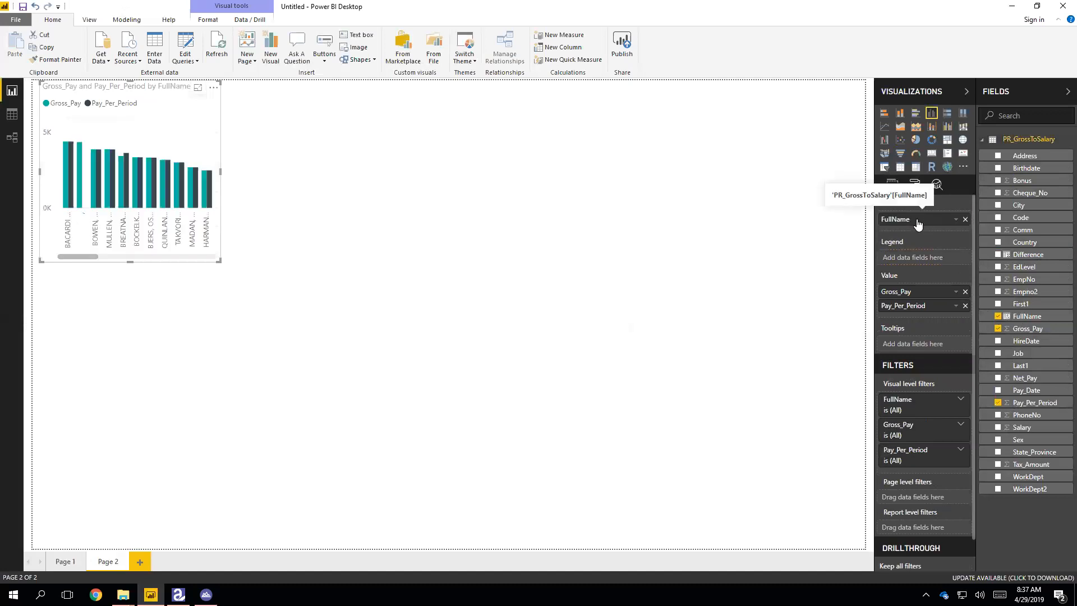
{"action": "left_click_drag", "start_coordinate": [221, 261], "coordinate": [689, 443]}
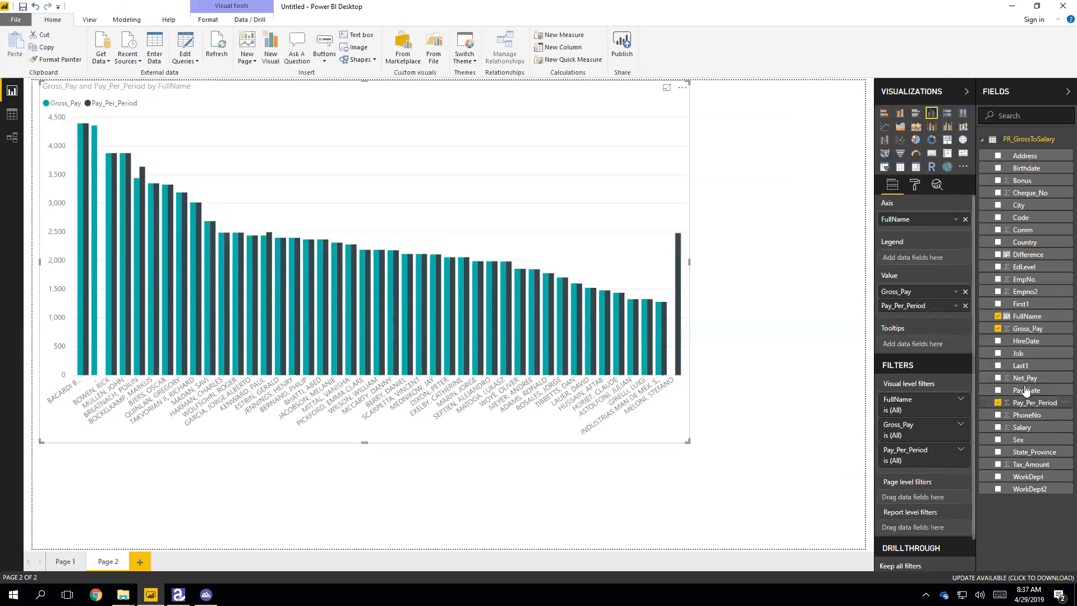
{"action": "left_click_drag", "start_coordinate": [1010, 257], "coordinate": [916, 467]}
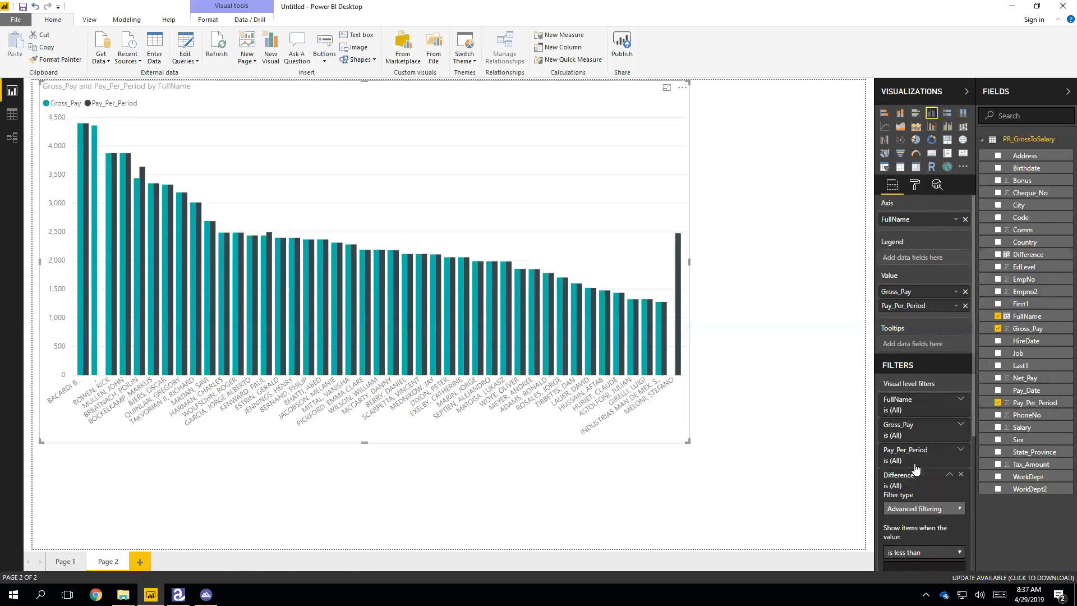
- Set the Difference advanced filter to 'is not 0', leaving four employees, then open Data view
{"action": "left_click", "coordinate": [947, 509]}
{"action": "left_click", "coordinate": [934, 525]}
{"action": "scroll", "coordinate": [927, 515], "scroll_direction": "down", "scroll_amount": 2}
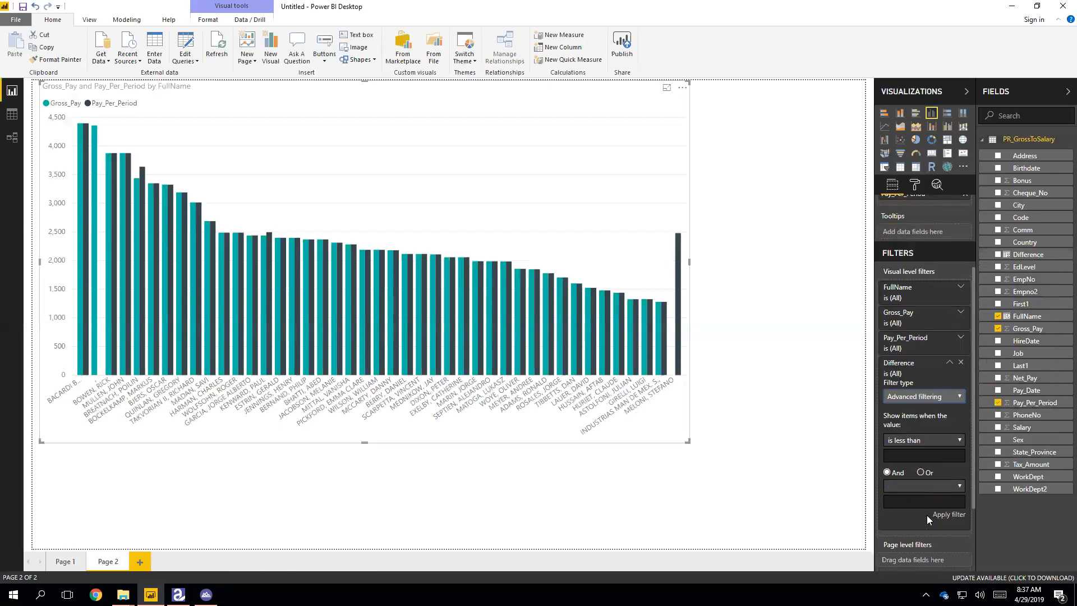
{"action": "left_click", "coordinate": [922, 443]}
{"action": "left_click", "coordinate": [904, 373]}
{"action": "left_click", "coordinate": [918, 436]}
{"action": "left_click", "coordinate": [913, 395]}
{"action": "key", "text": "Return"}
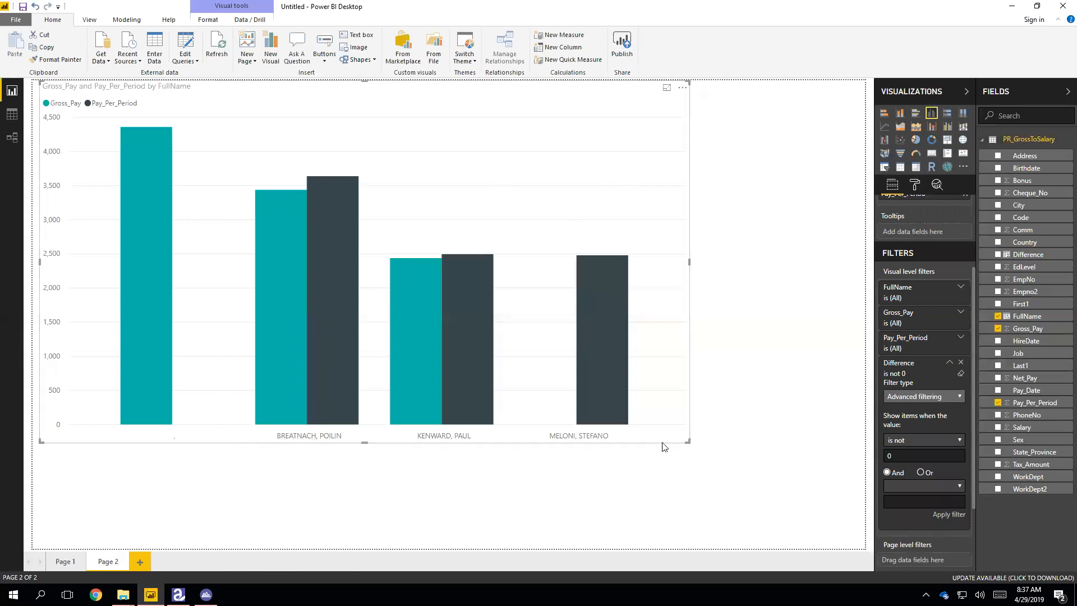
{"action": "left_click", "coordinate": [11, 114]}
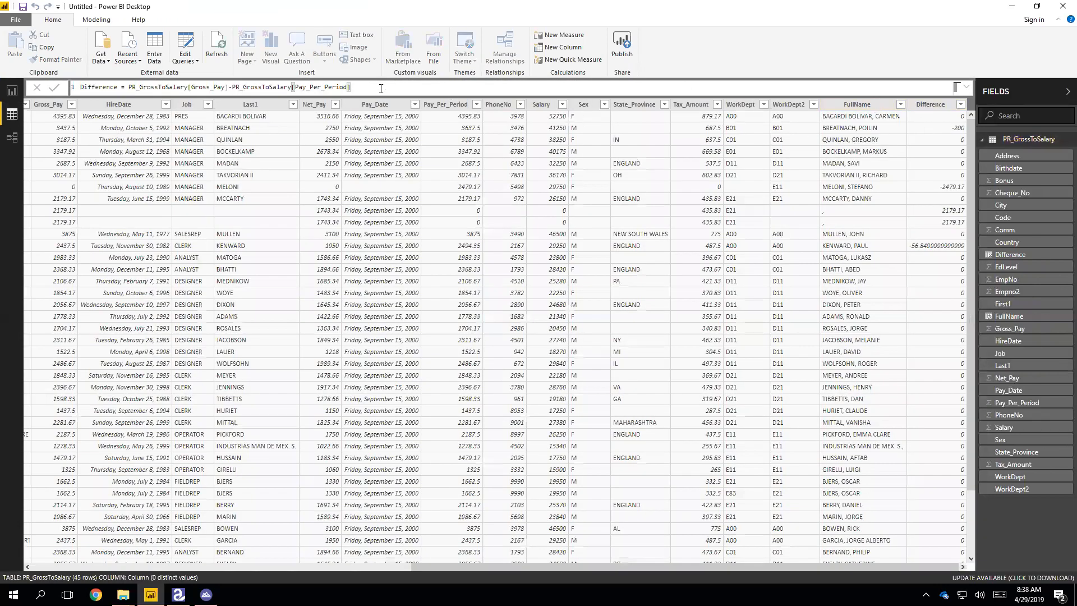
- Select the FullName column and bring up its DAX formula for editing
{"action": "left_click", "coordinate": [878, 105]}
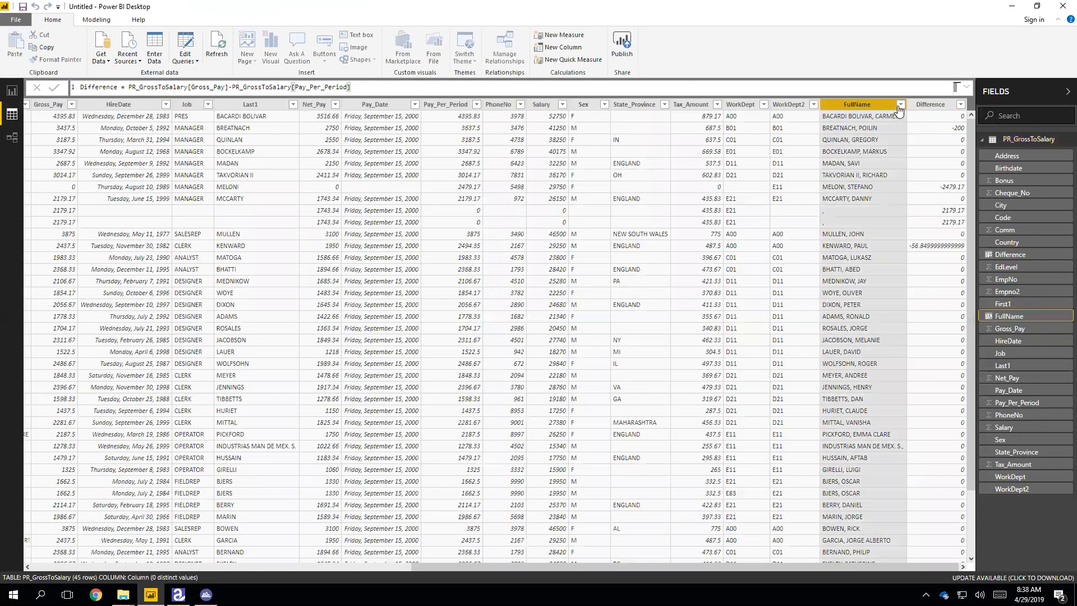
{"action": "double_click", "coordinate": [881, 105]}
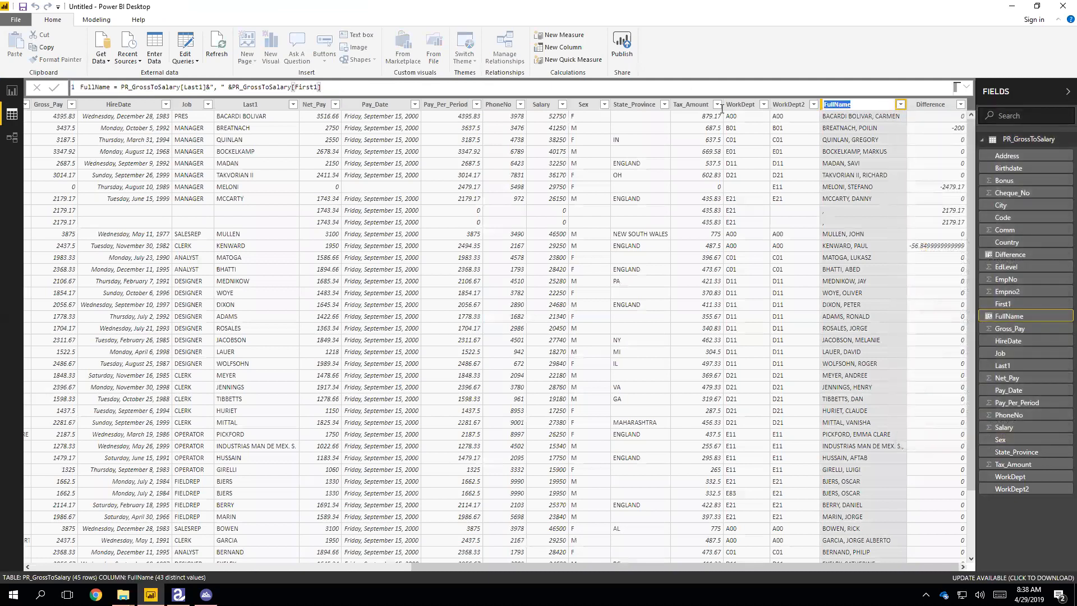
{"action": "left_click", "coordinate": [363, 86]}
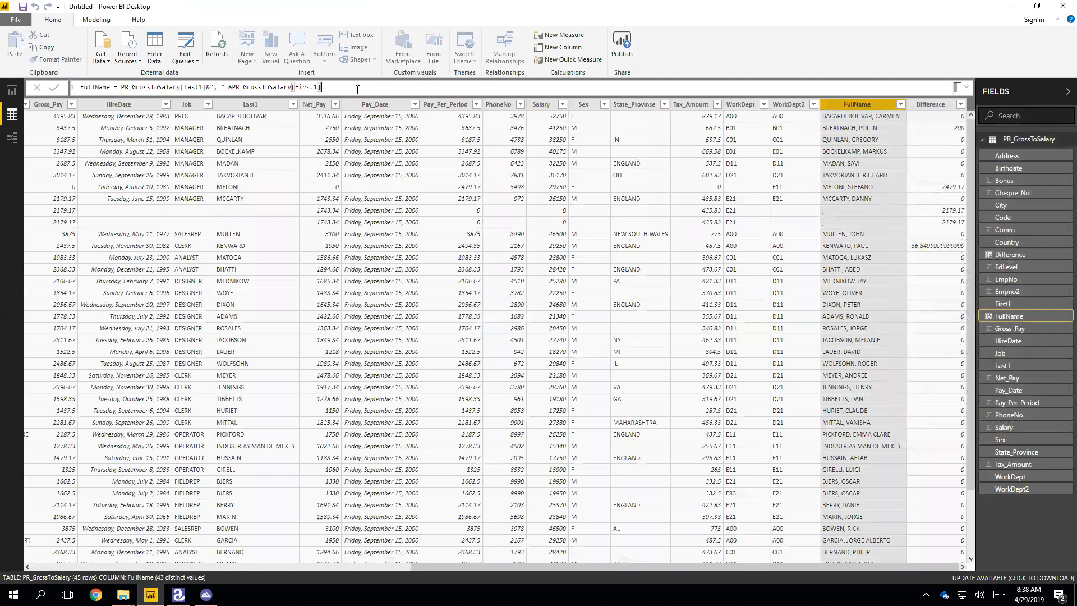
{"action": "key", "text": "Return"}
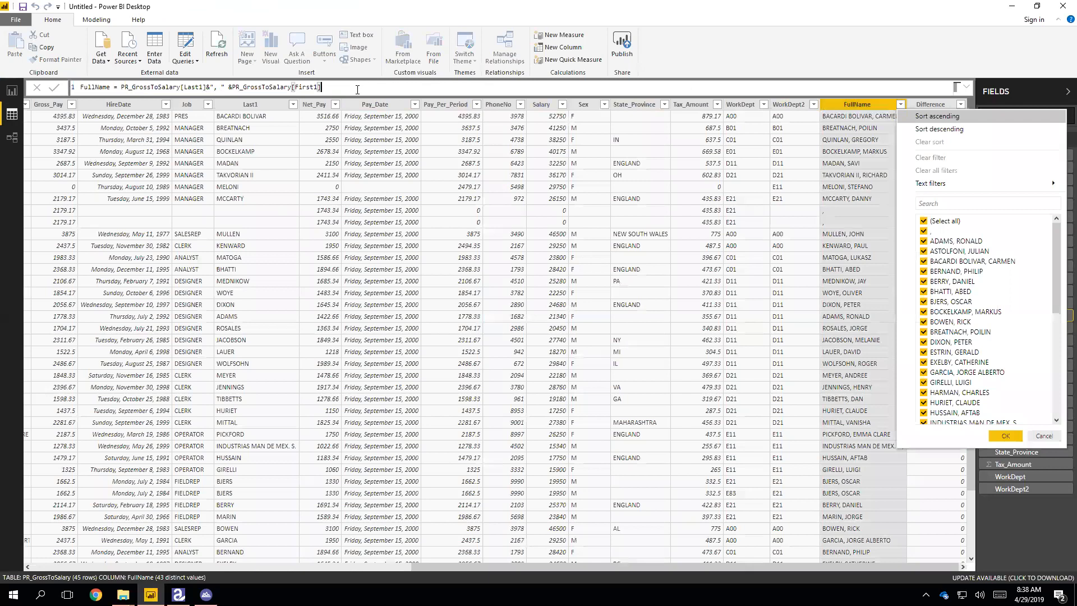
{"action": "left_click", "coordinate": [358, 88]}
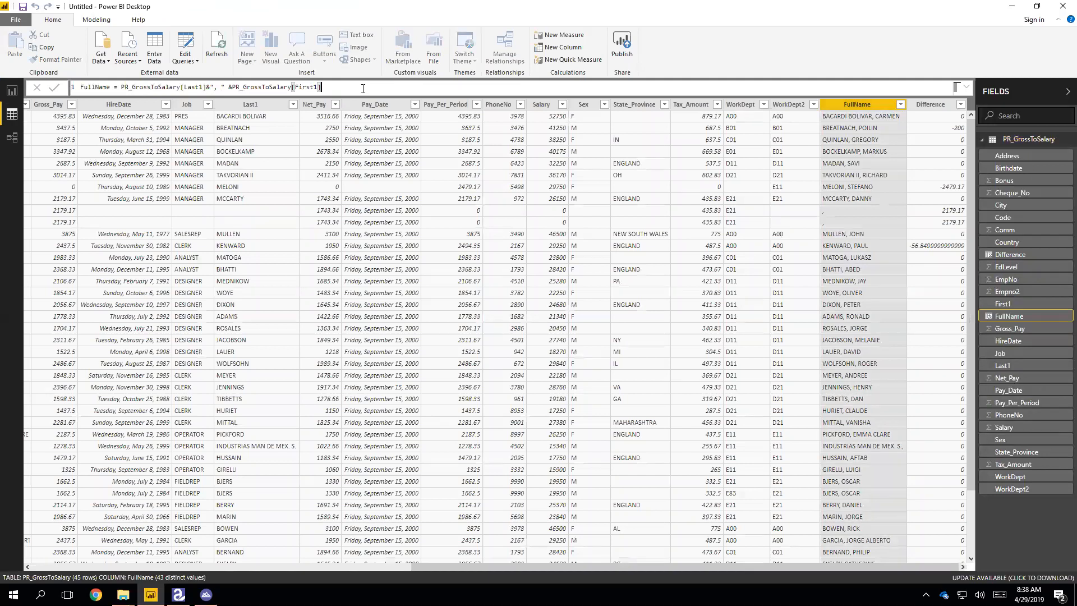
{"action": "right_click", "coordinate": [849, 120]}
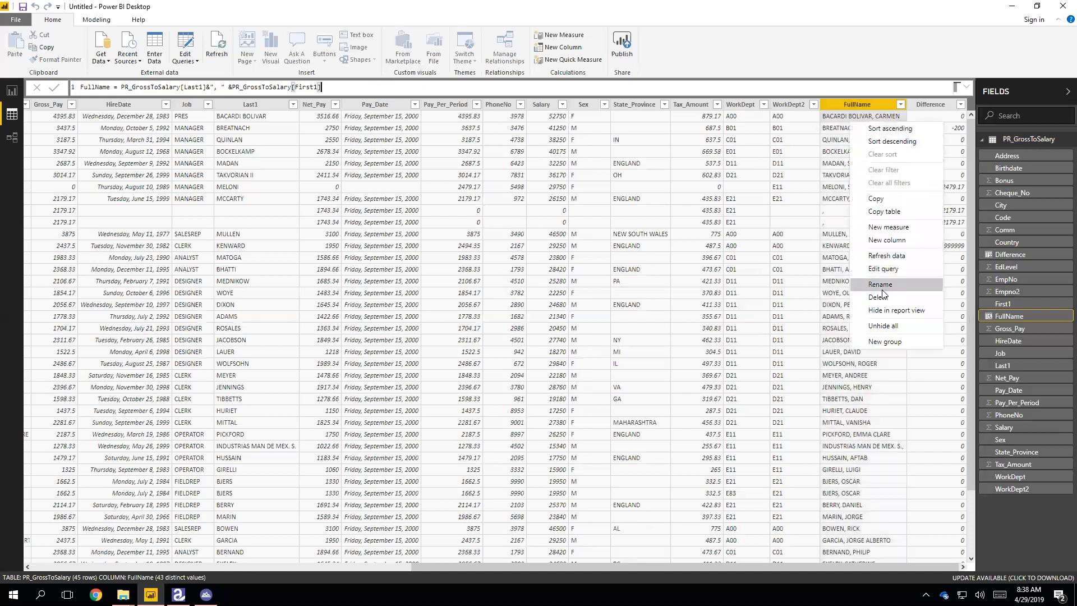
{"action": "left_click", "coordinate": [841, 142]}
{"action": "left_click", "coordinate": [900, 106]}
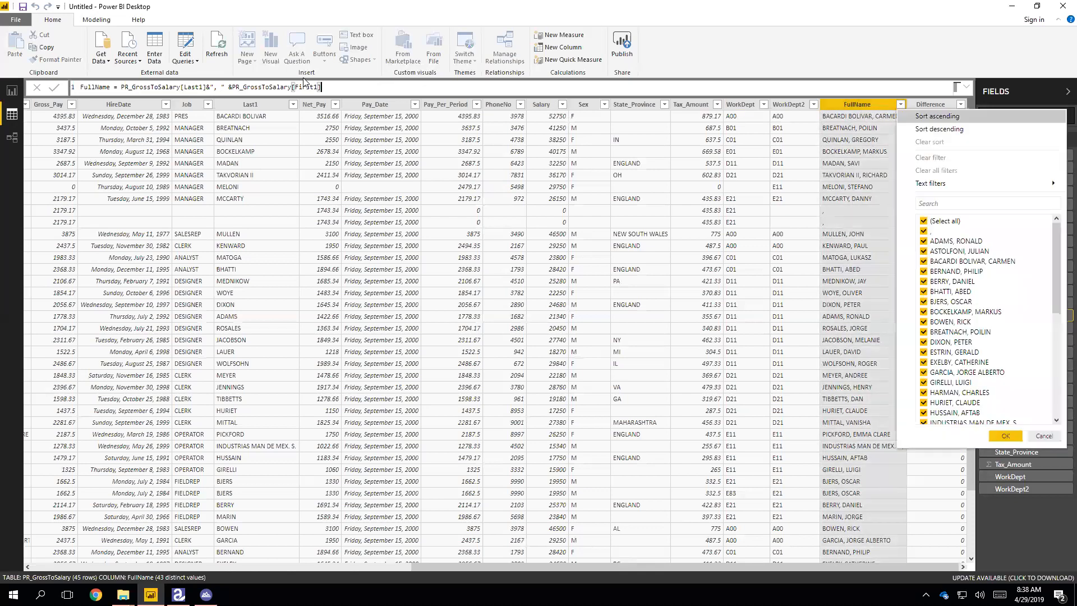
{"action": "left_click", "coordinate": [321, 86]}
- Append & "(" & [EmpNo] & ")" to the FullName formula and apply it
{"action": "left_click_drag", "start_coordinate": [320, 87], "coordinate": [267, 88]}
{"action": "key", "text": "BackSpace"}
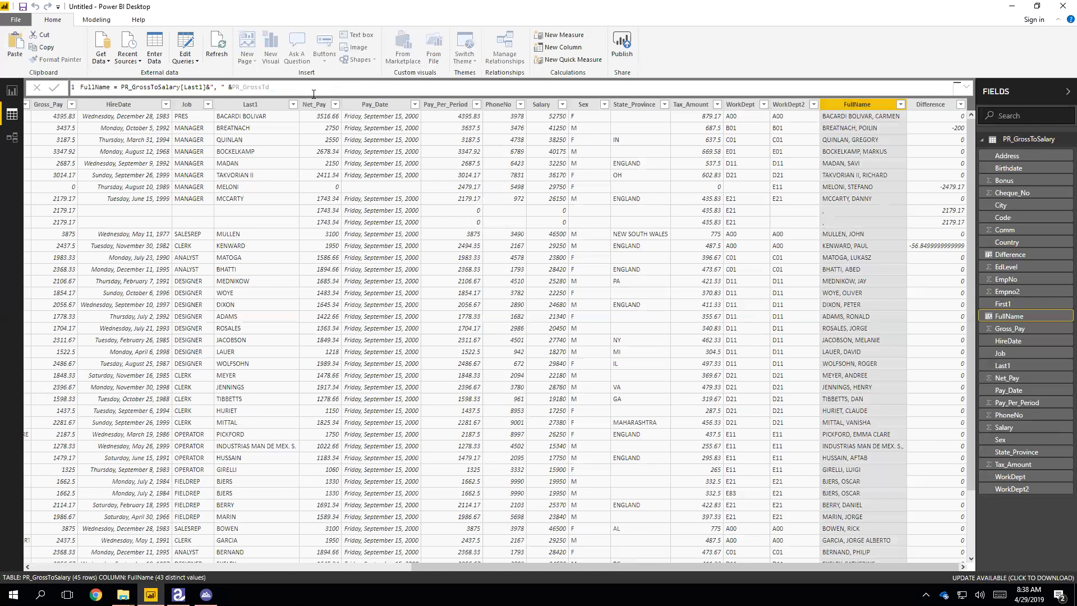
{"action": "key", "text": "ctrl+z"}
{"action": "key", "text": "Right"}
{"action": "type", "text": "& \"(\"&emp"}
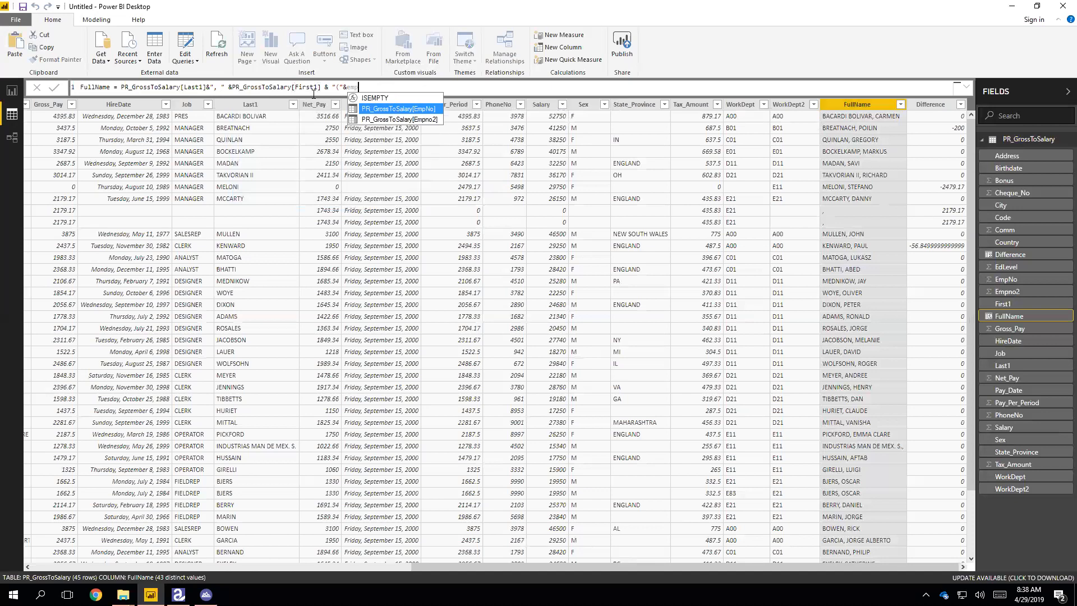
{"action": "key", "text": "Tab"}
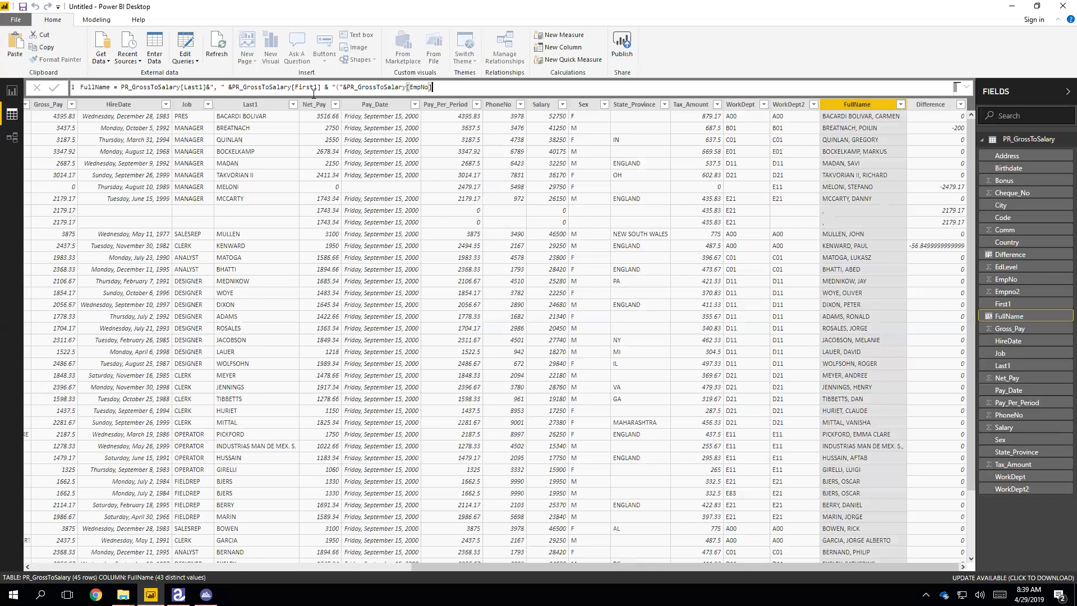
{"action": "type", "text": "&\")\""}
{"action": "key", "text": "Return"}
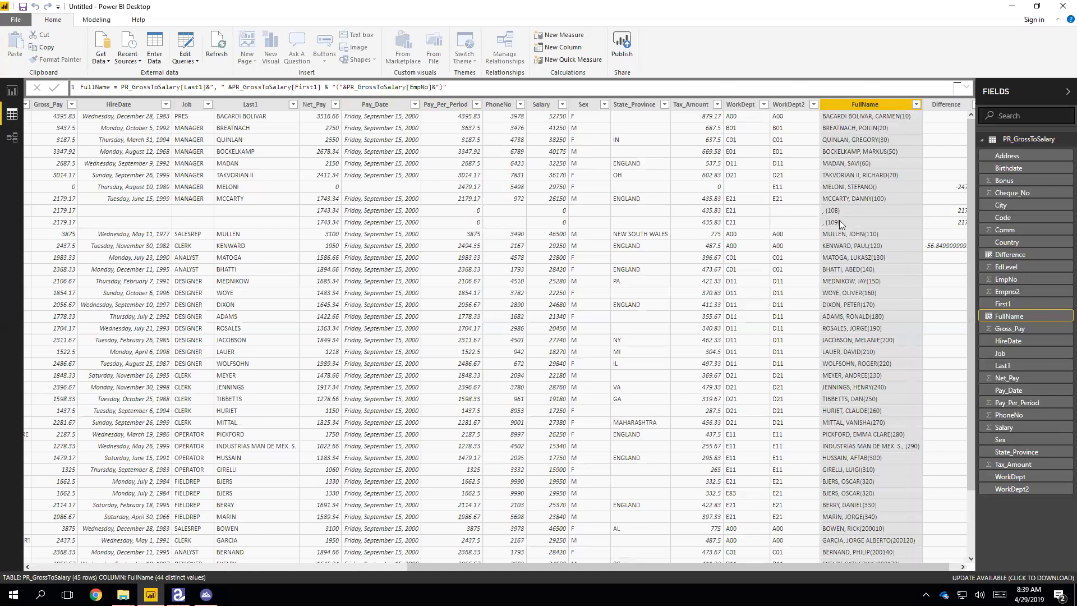
- On Page 1, convert the scatter chart to a clustered column chart and delete the stray empty visual
{"action": "left_click", "coordinate": [11, 91]}
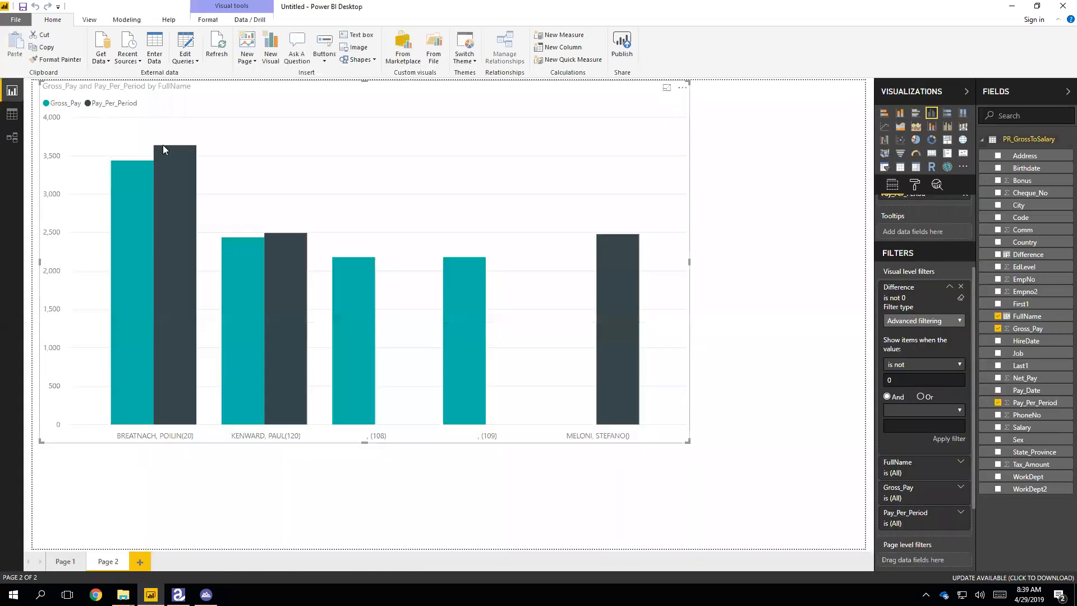
{"action": "left_click", "coordinate": [65, 562]}
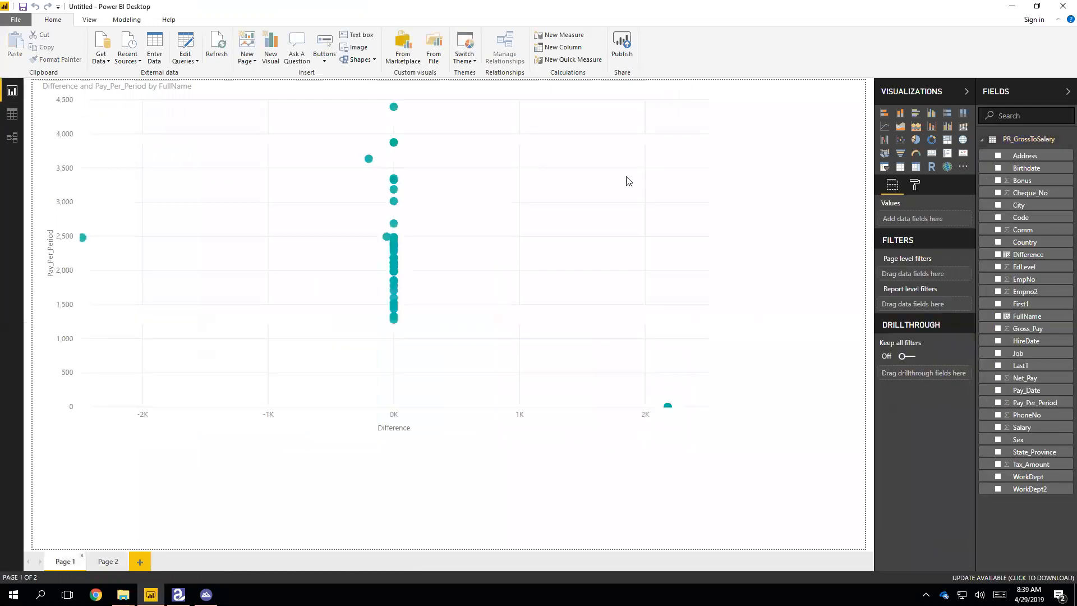
{"action": "left_click", "coordinate": [932, 113]}
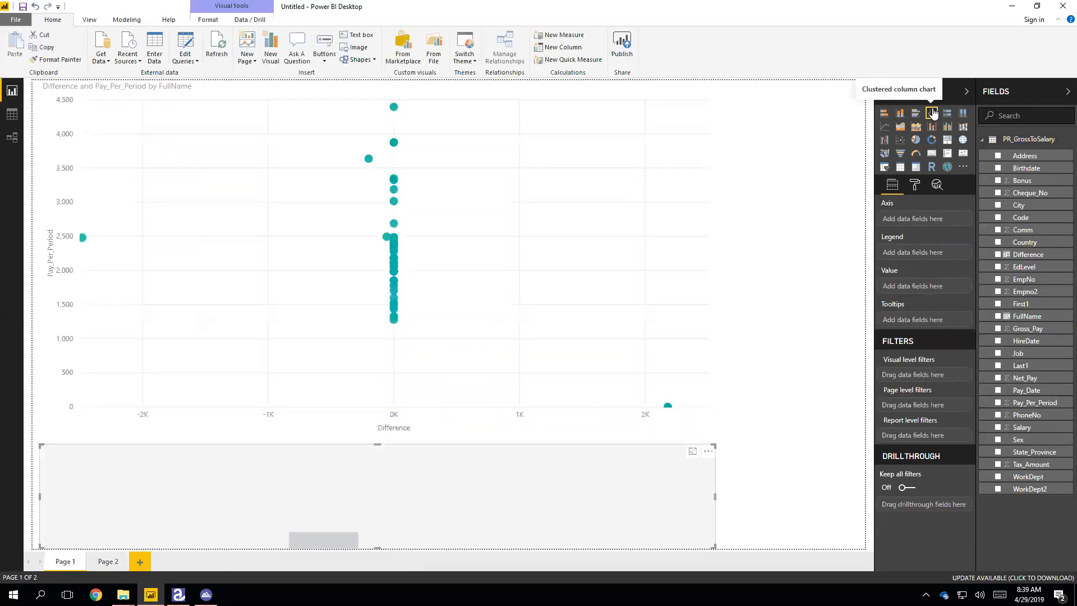
{"action": "left_click", "coordinate": [616, 176]}
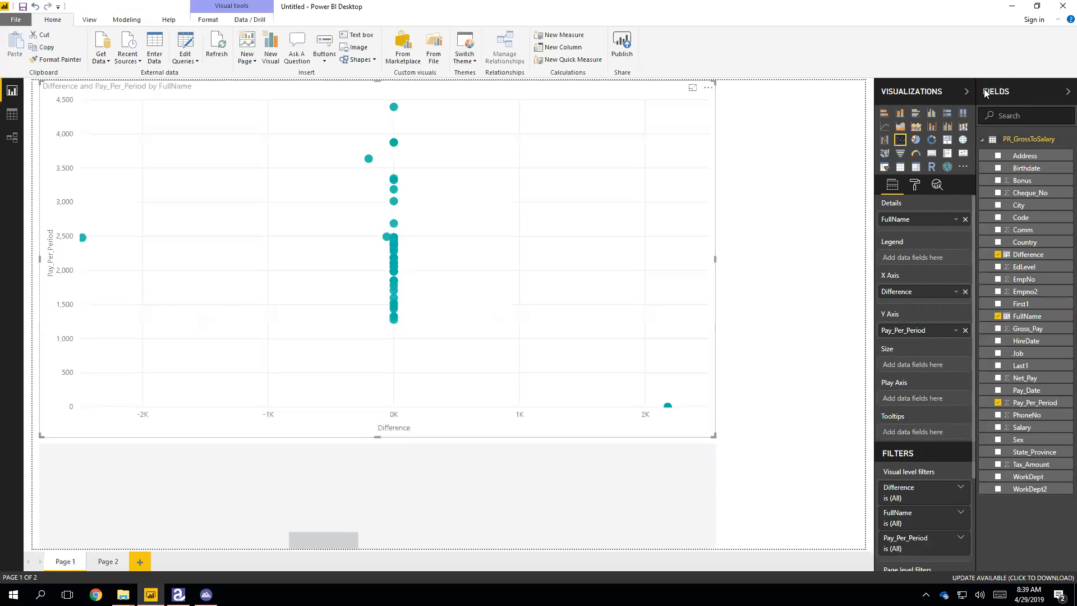
{"action": "left_click", "coordinate": [931, 113]}
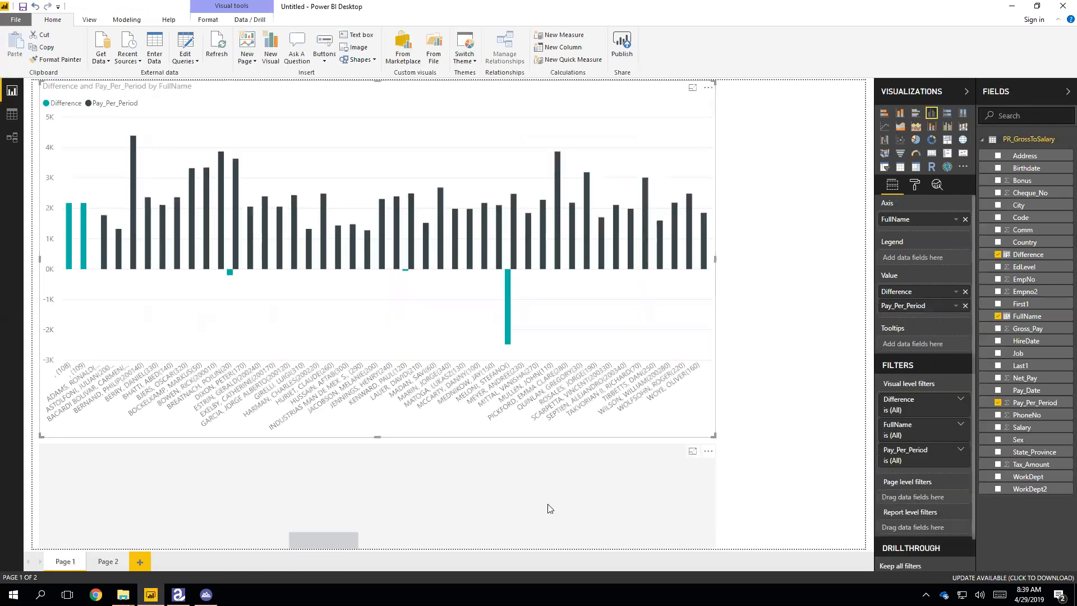
{"action": "left_click", "coordinate": [548, 505]}
{"action": "left_click", "coordinate": [708, 451]}
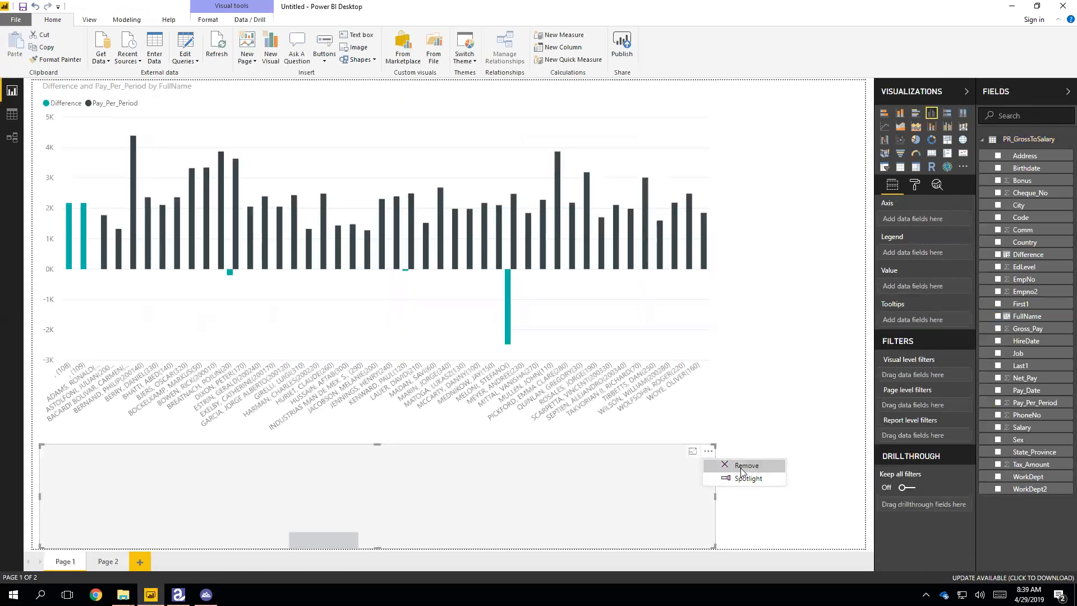
{"action": "left_click", "coordinate": [718, 466]}
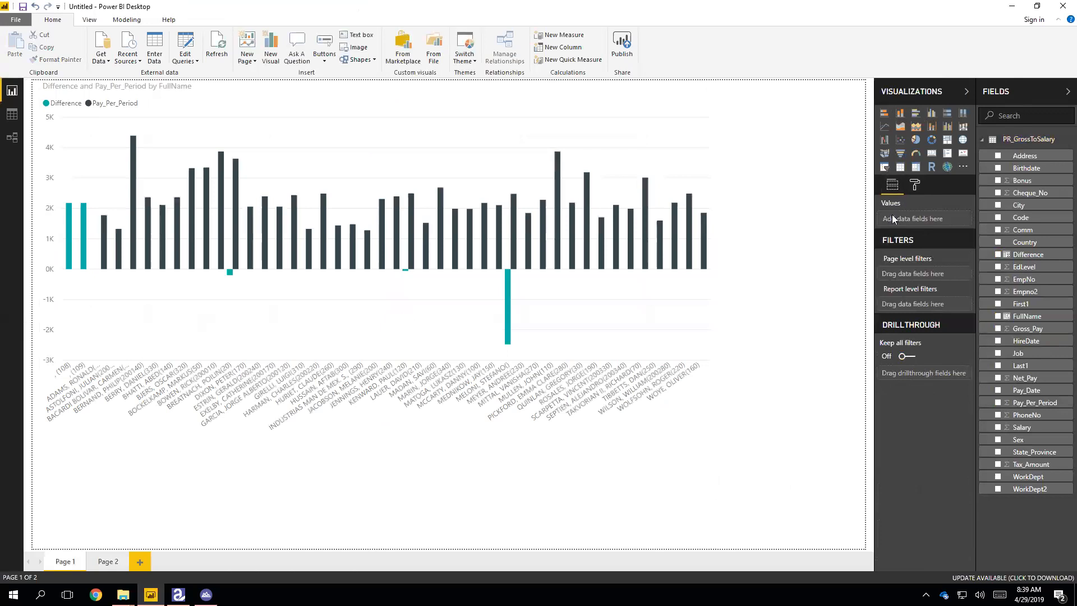
- Replace Difference with Gross_Pay in the chart's values, then view Page 2
{"action": "left_click", "coordinate": [654, 109]}
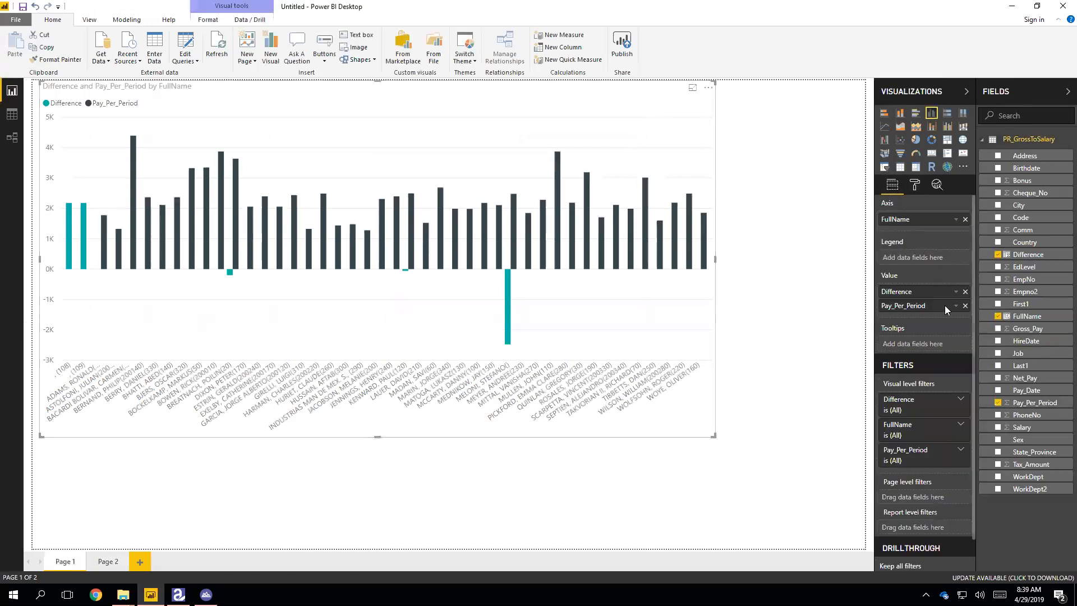
{"action": "left_click", "coordinate": [965, 291]}
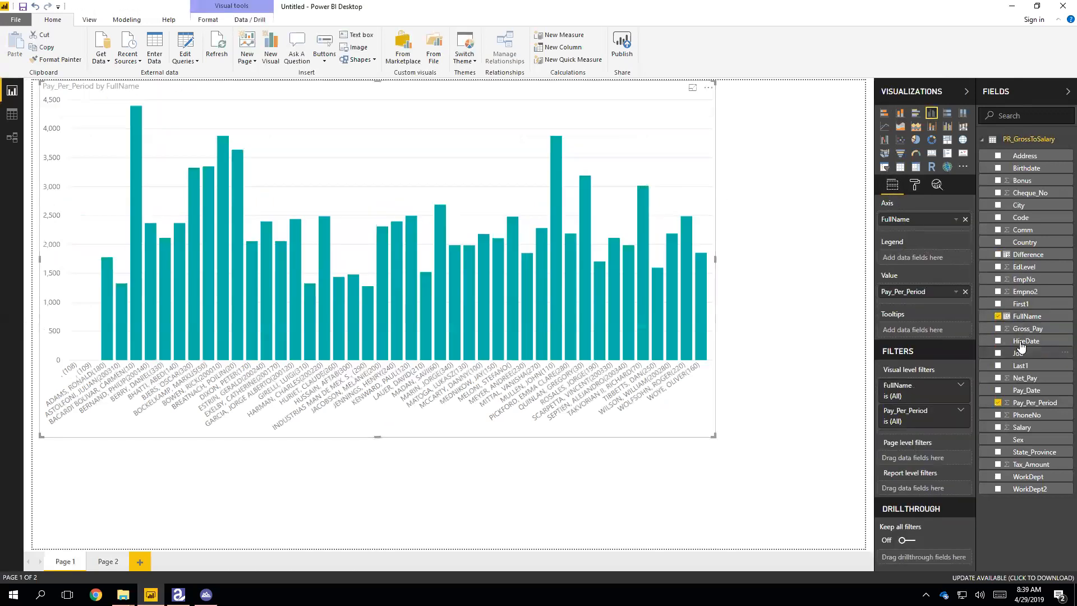
{"action": "left_click_drag", "start_coordinate": [1018, 335], "coordinate": [926, 298]}
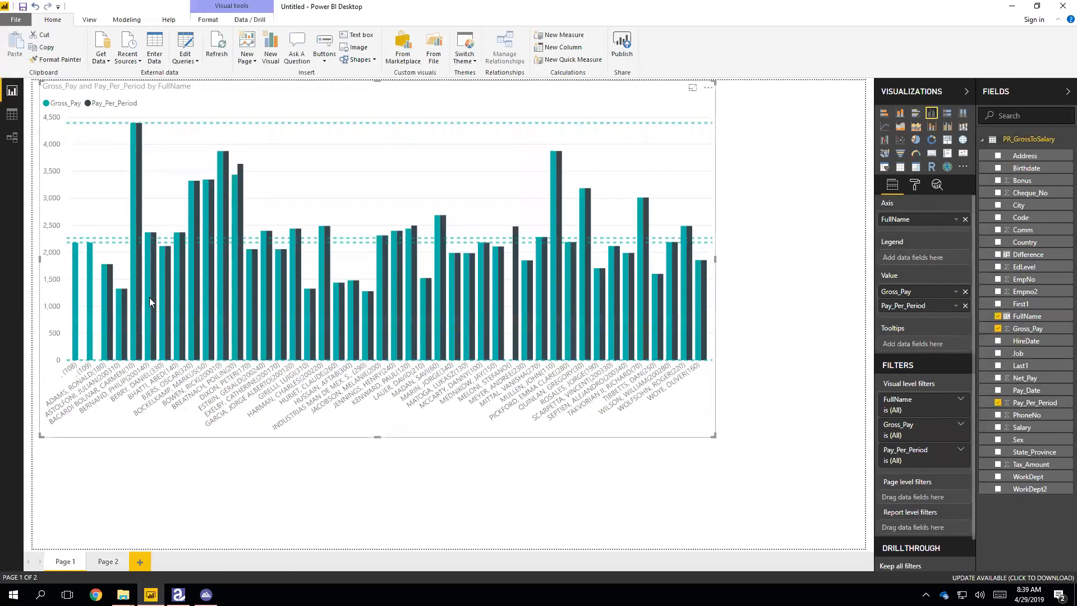
{"action": "left_click", "coordinate": [108, 561]}
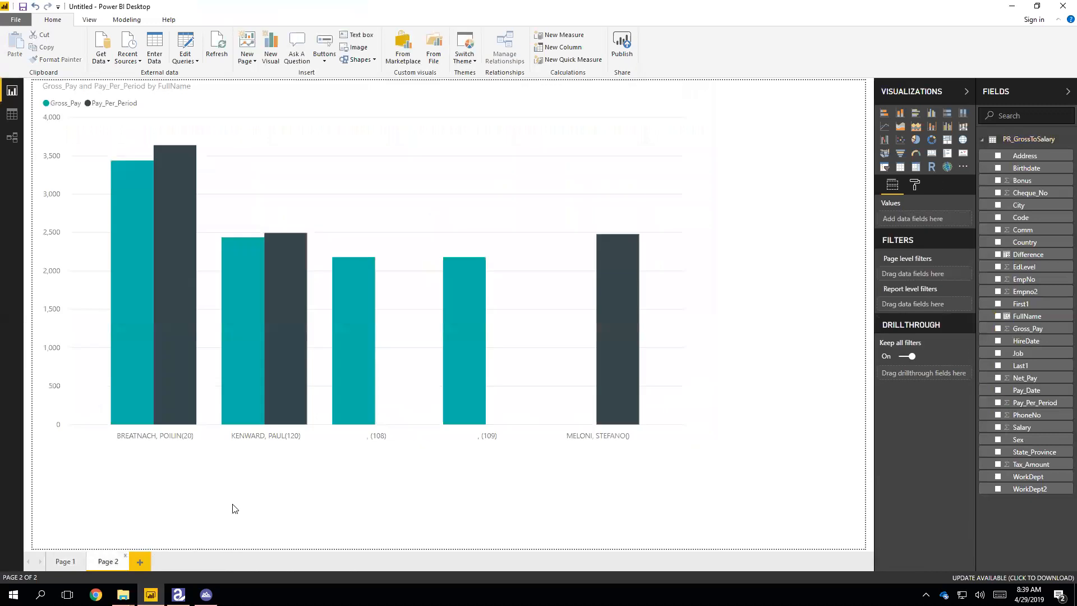